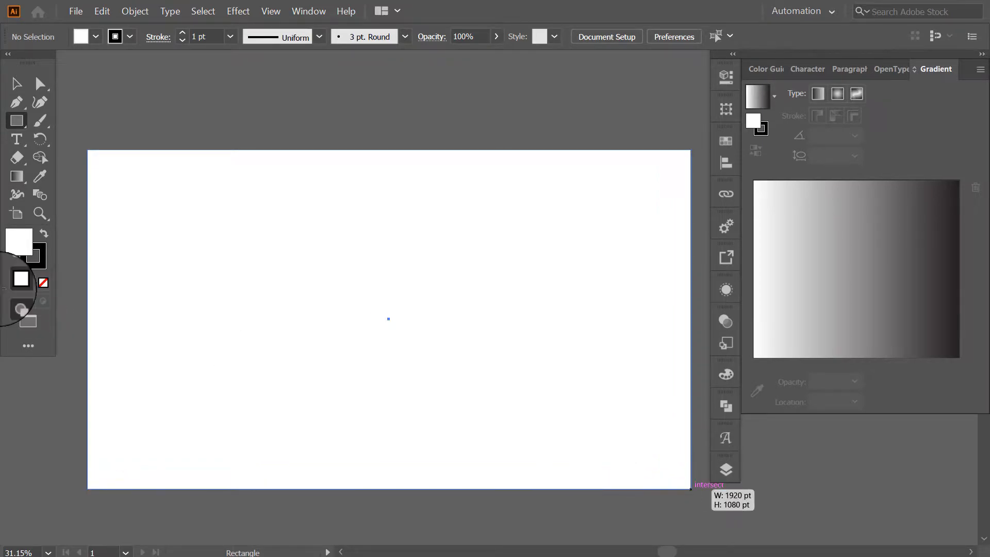
# Step: Give the rectangle covering the artboard a solid black fill and no stroke
pyautogui.click(44, 233)
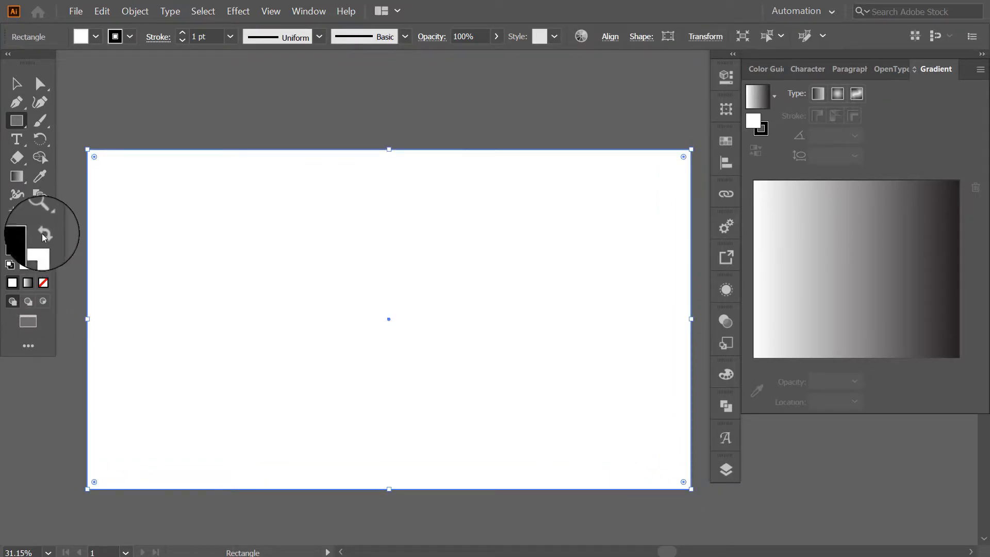
pyautogui.click(41, 257)
pyautogui.click(44, 282)
pyautogui.click(15, 238)
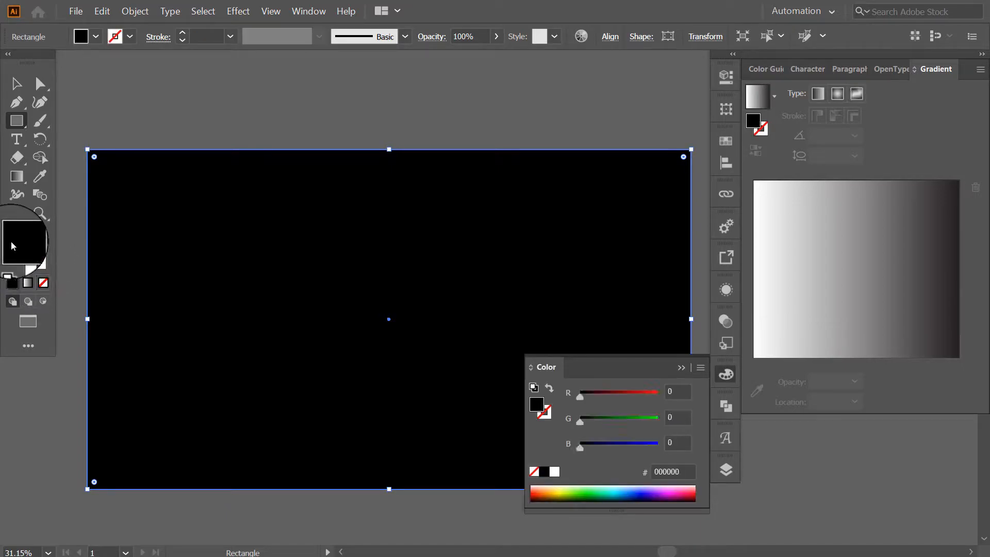
pyautogui.click(681, 368)
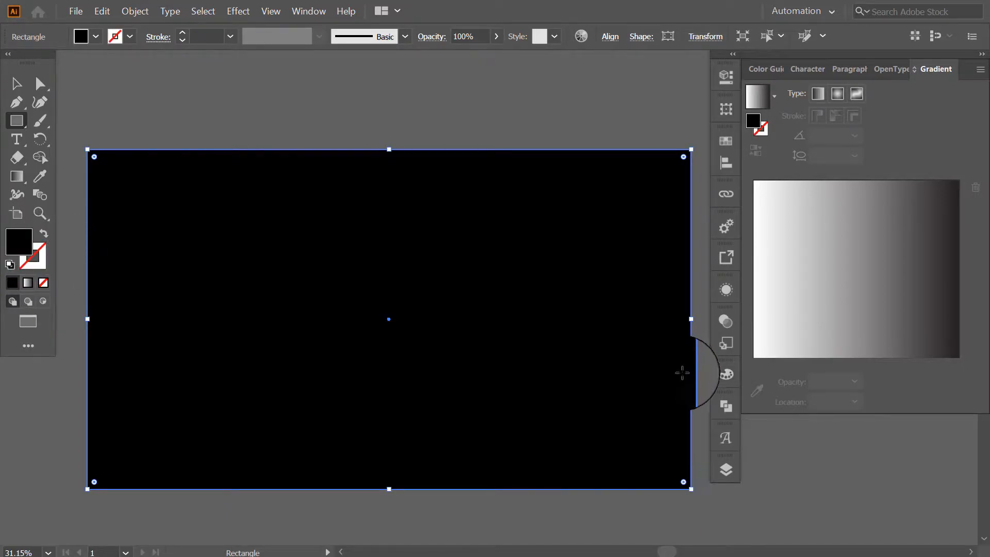
# Step: Lock the background layer, Layer 1, and add a new layer above it as the active layer
pyautogui.click(725, 469)
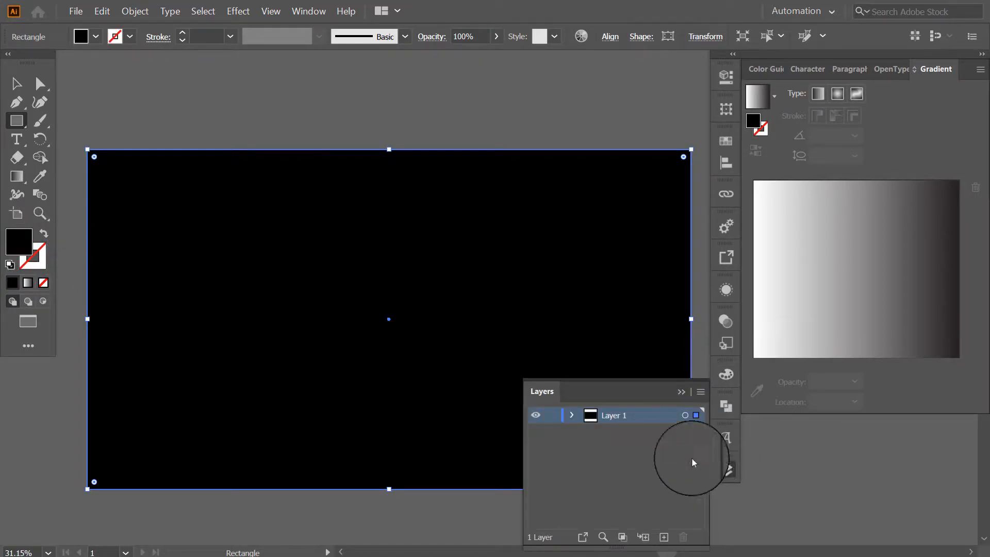
pyautogui.click(552, 416)
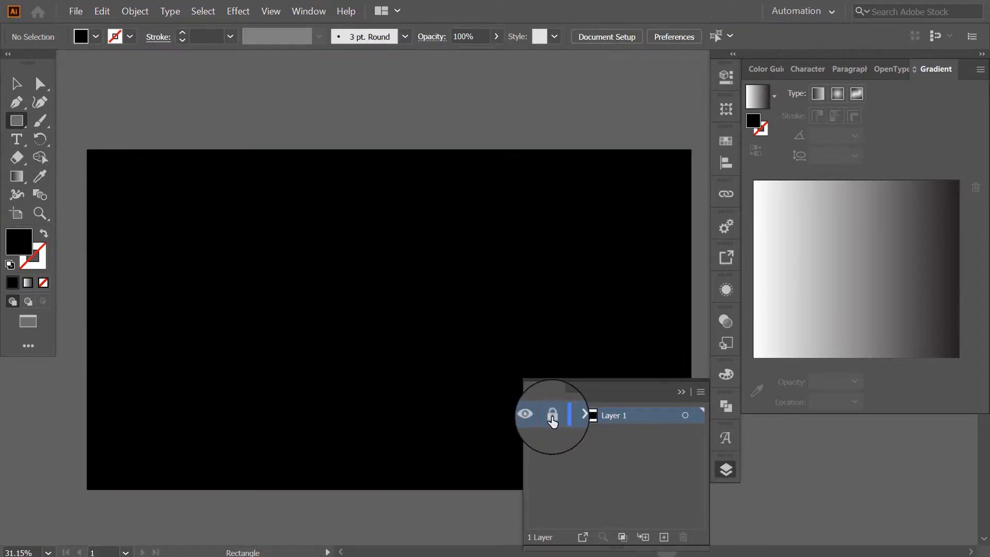
pyautogui.click(663, 536)
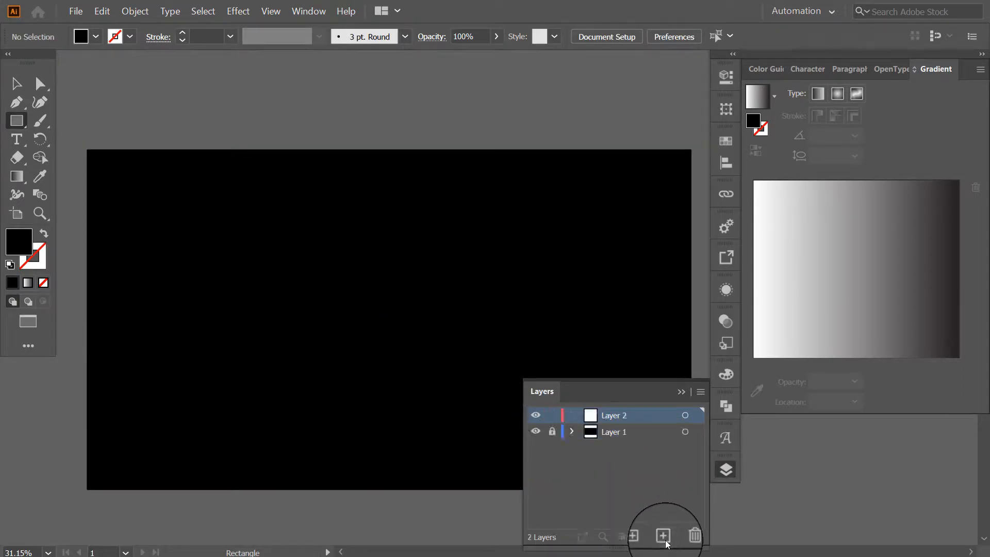
pyautogui.click(685, 416)
pyautogui.click(681, 392)
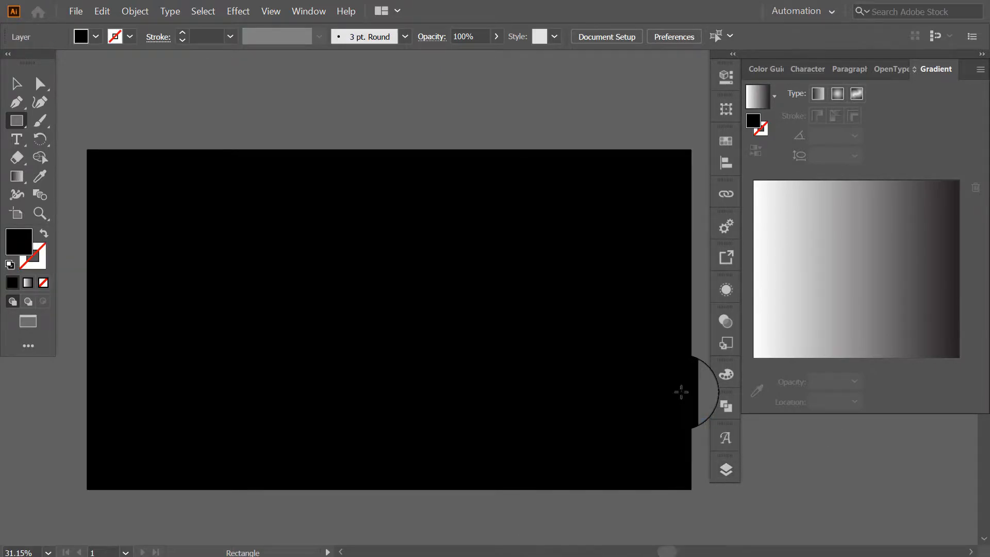
# Step: Draw a large circle on the new layer with the Ellipse tool, using no fill and a white 1 pt stroke
pyautogui.moveTo(16, 120); pyautogui.dragTo(77, 140)
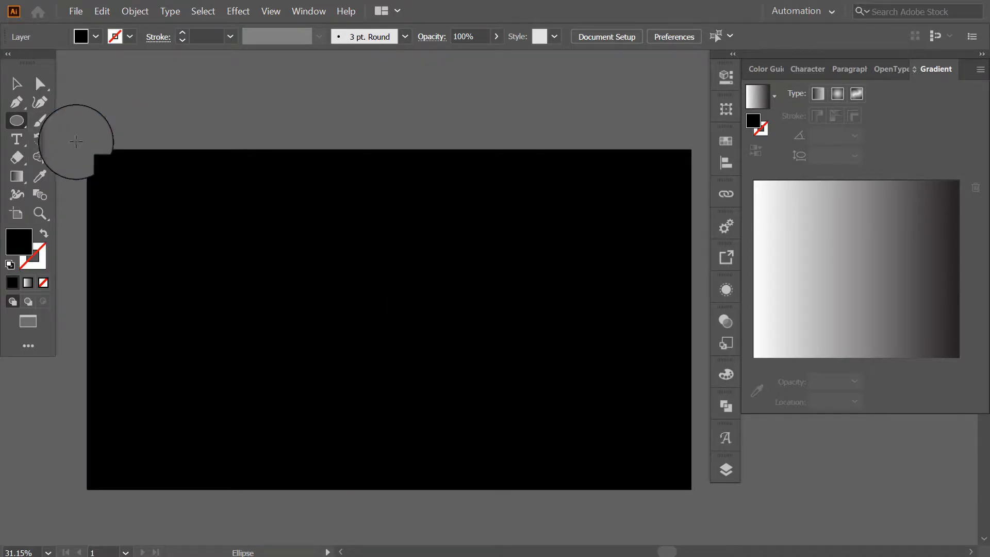
pyautogui.click(44, 233)
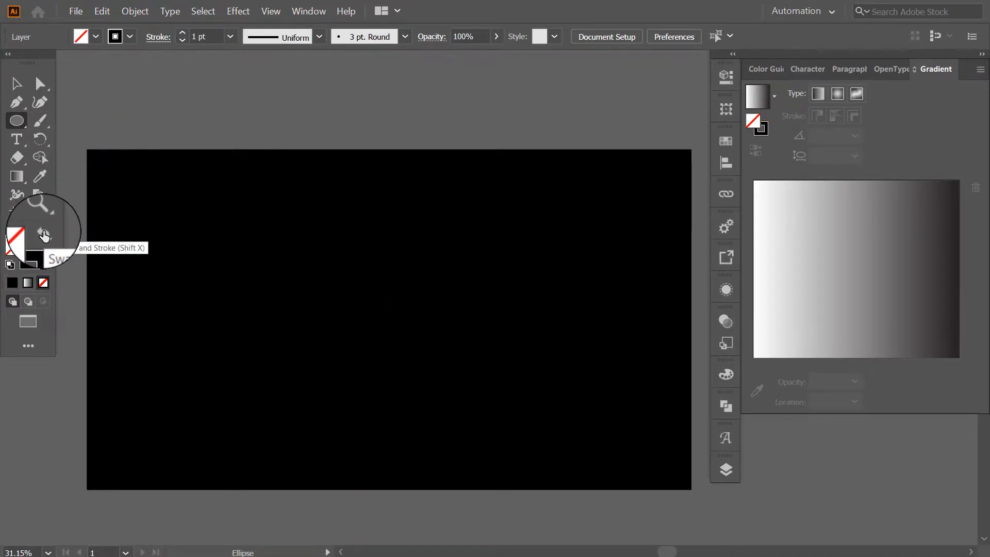
pyautogui.click(42, 260)
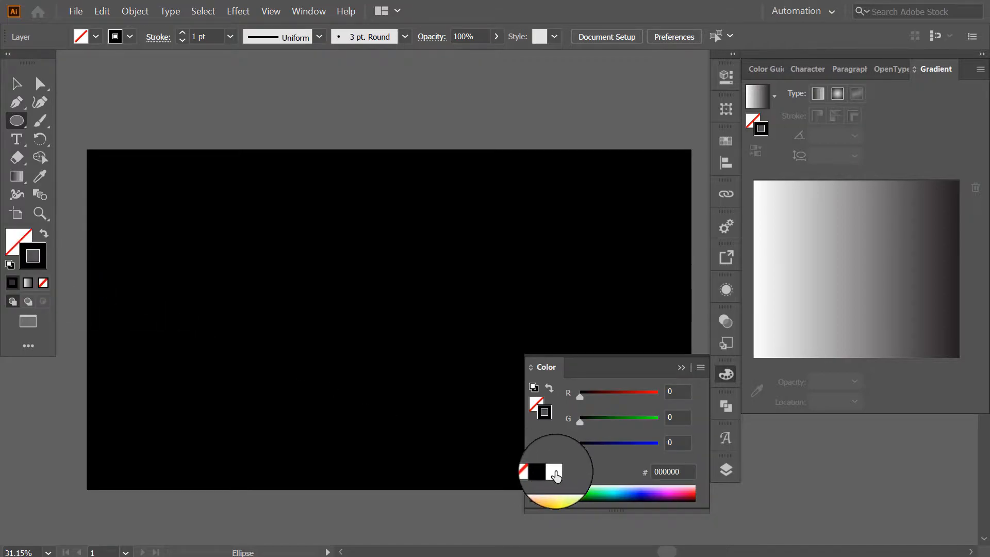
pyautogui.click(554, 471)
pyautogui.click(681, 367)
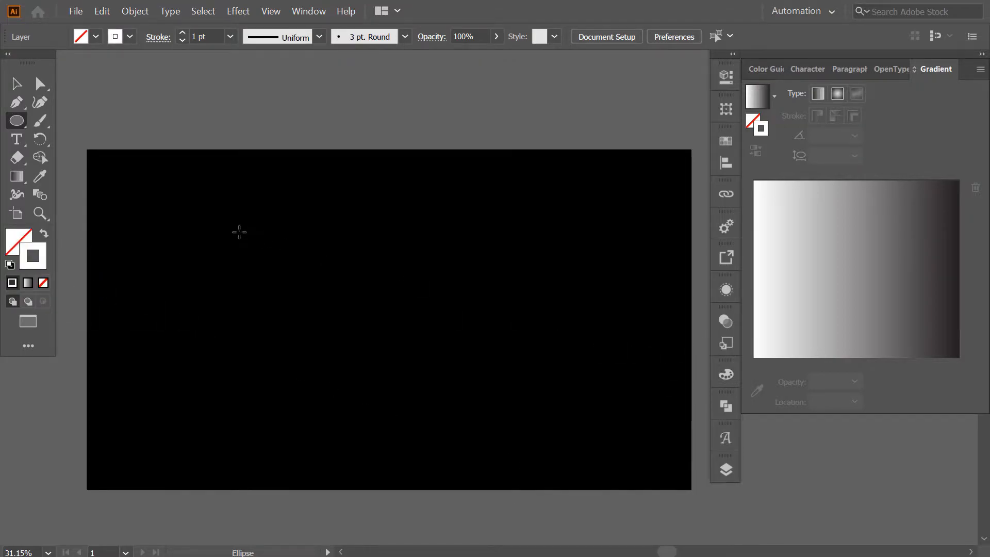
pyautogui.moveTo(246, 231); pyautogui.dragTo(404, 384)
# Step: Move the circle to about the centre of the artboard and deselect it
pyautogui.click(17, 83)
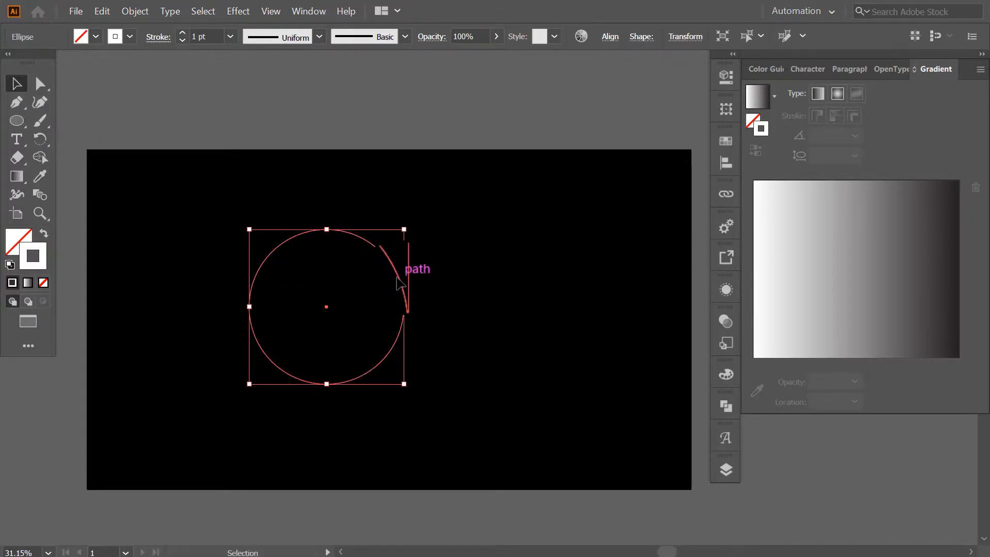
pyautogui.moveTo(397, 281); pyautogui.dragTo(471, 286)
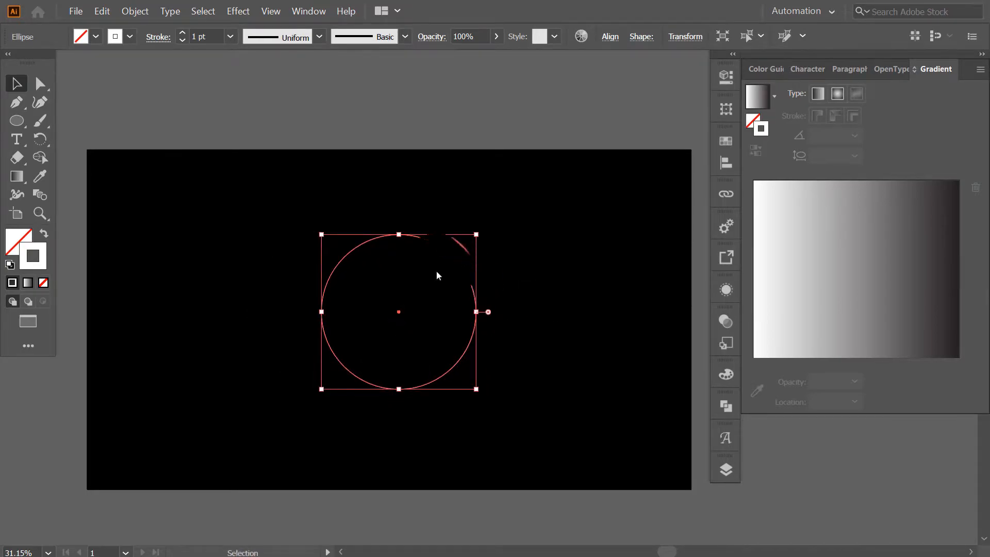
pyautogui.click(159, 185)
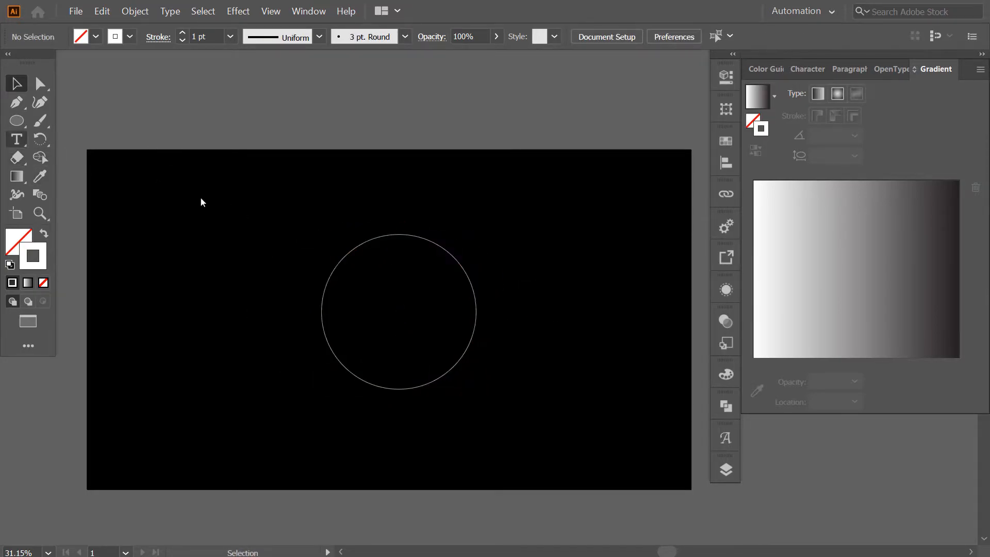
# Step: Split the circle at its uppermost and lowermost anchor points with the Scissors tool
pyautogui.click(348, 260)
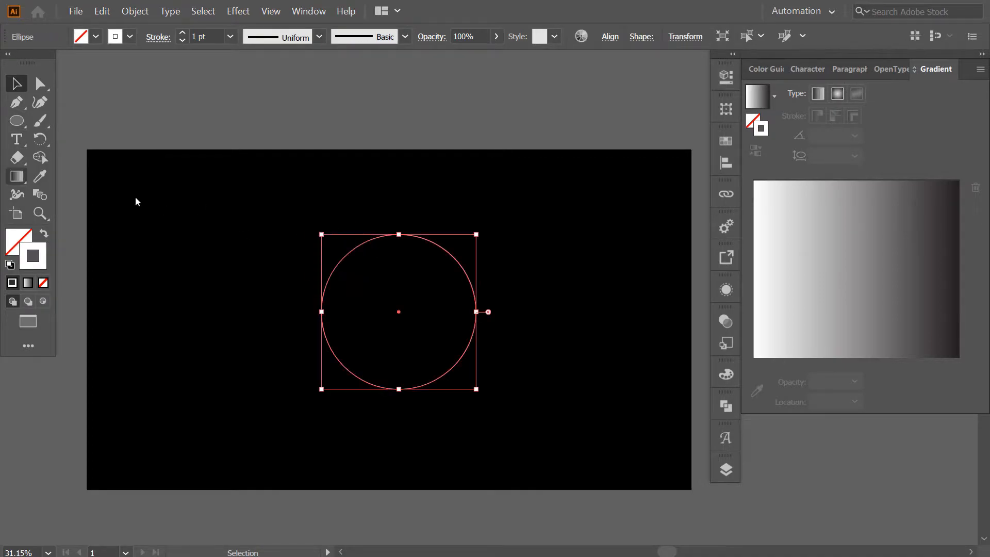
pyautogui.click(16, 159)
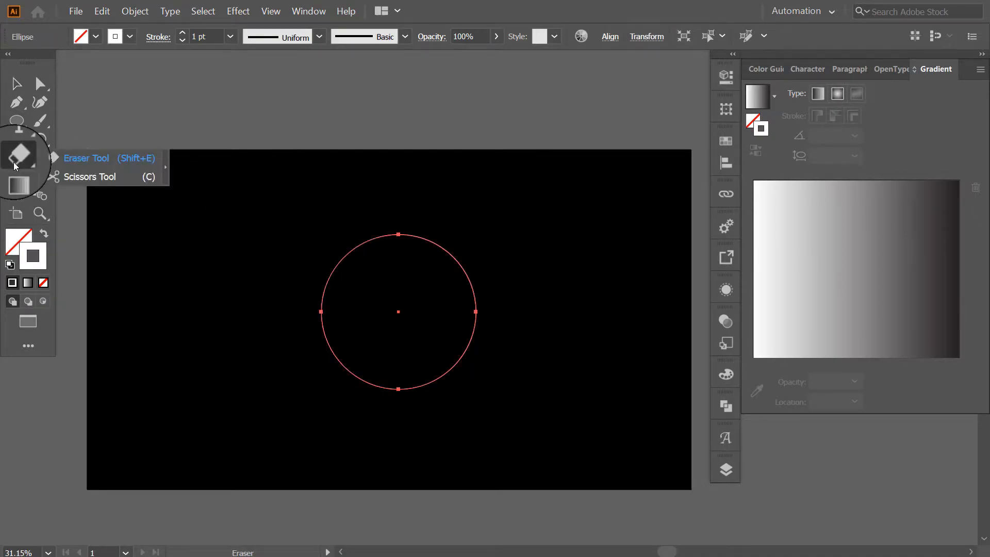
pyautogui.click(133, 186)
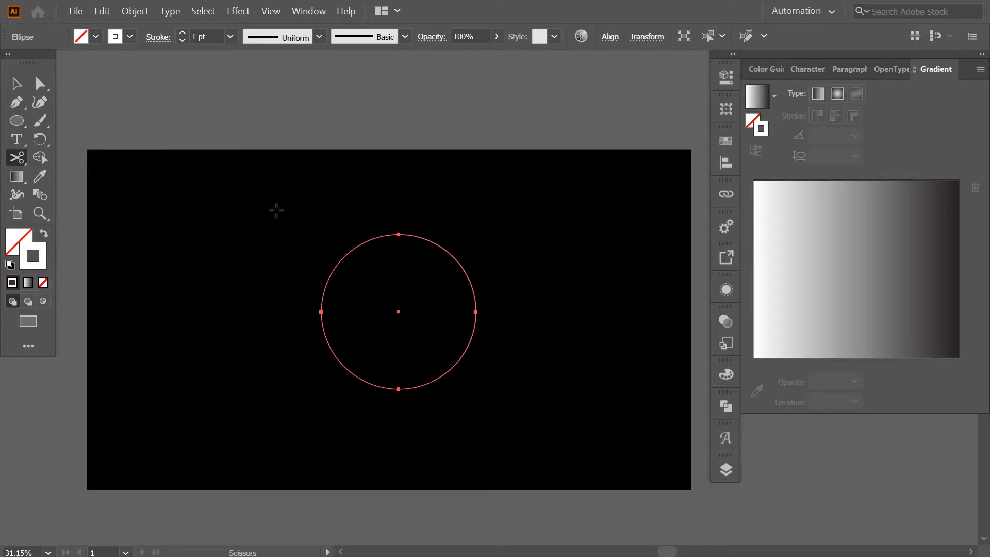
pyautogui.click(398, 234)
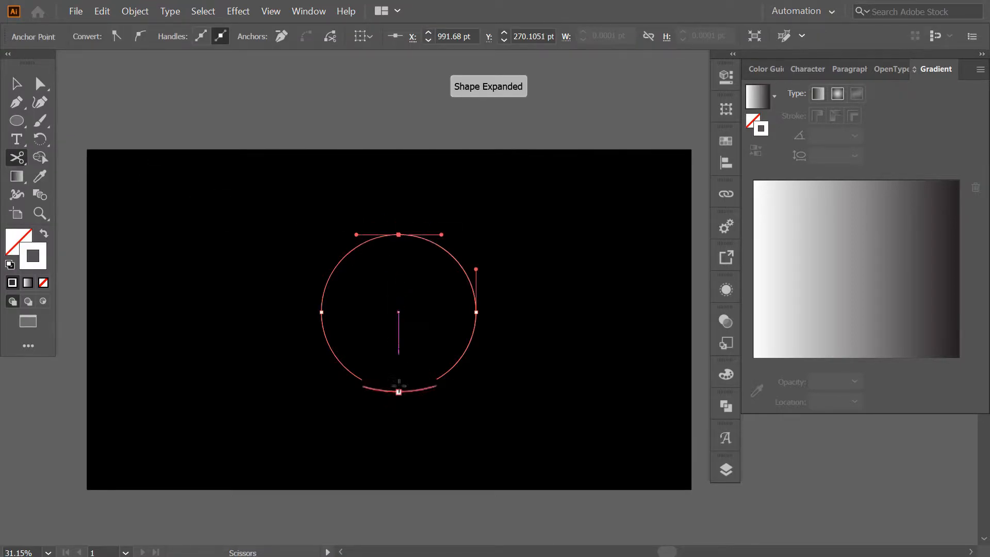
pyautogui.click(398, 387)
# Step: Delete the left half of the split circle, keeping only the right-hand arc
pyautogui.click(16, 83)
pyautogui.moveTo(371, 258); pyautogui.dragTo(382, 251)
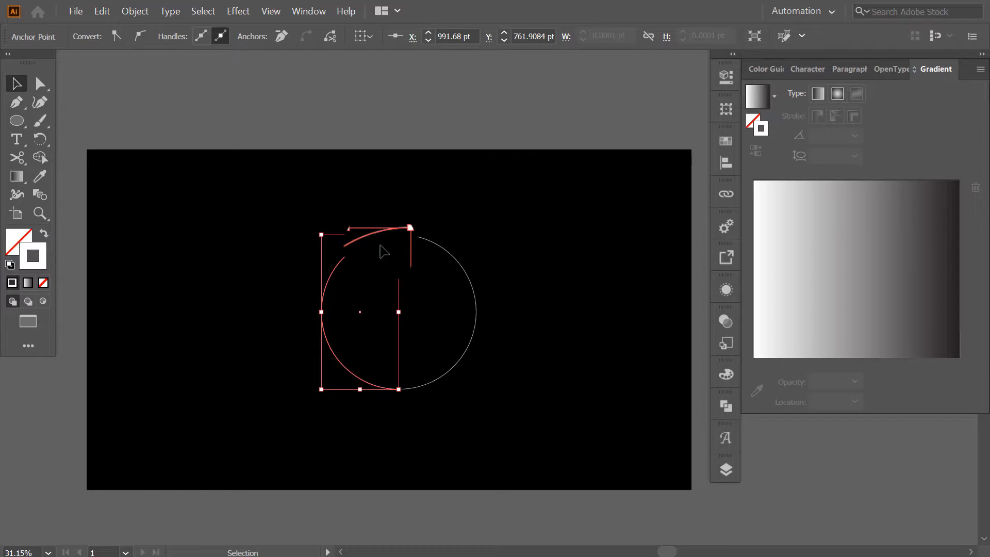
pyautogui.press('Delete')
pyautogui.press('Delete')
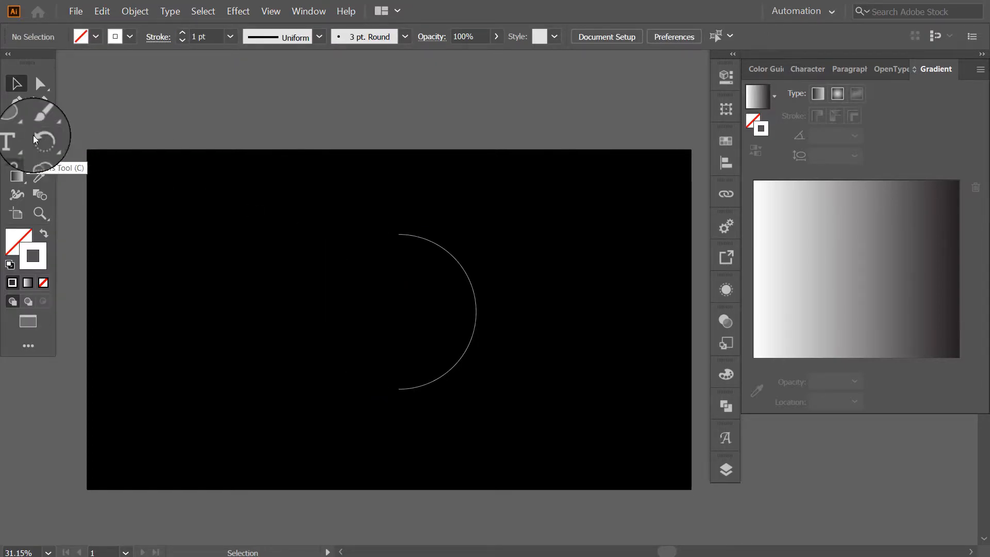
pyautogui.moveTo(364, 210); pyautogui.dragTo(516, 402)
pyautogui.click(338, 257)
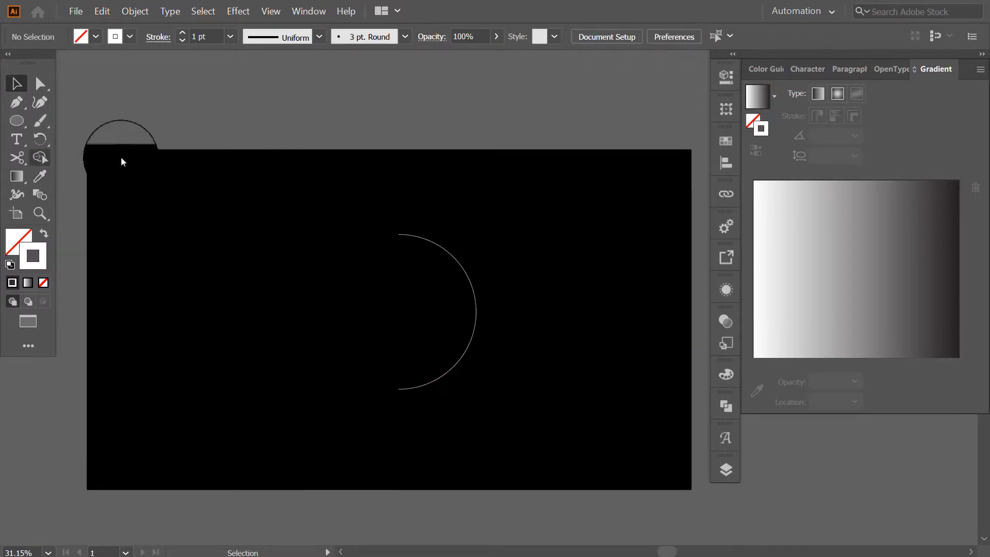
# Step: Draw a small circle in the artboard's upper-left area and give it a linear gradient fill with no stroke
pyautogui.moveTo(16, 120); pyautogui.dragTo(77, 143)
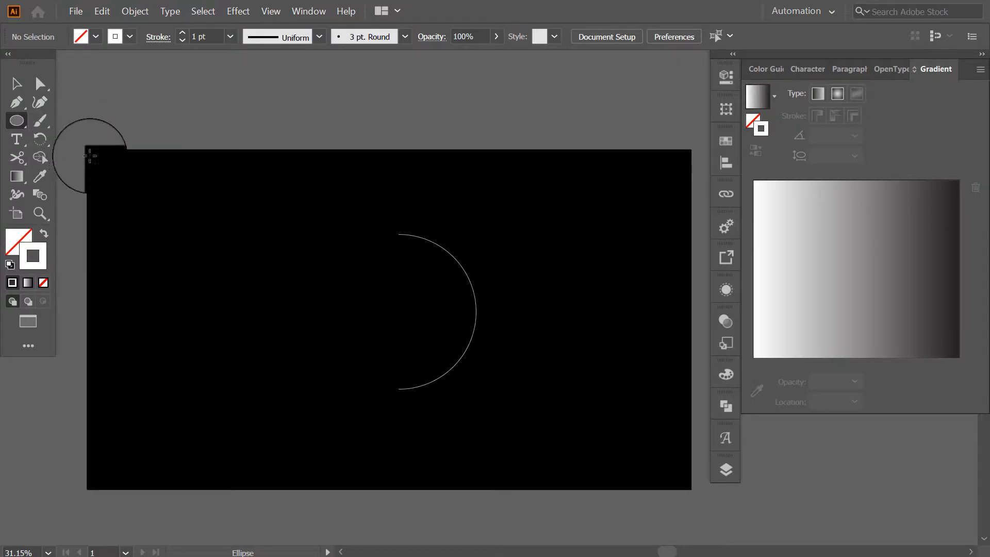
pyautogui.moveTo(158, 218); pyautogui.dragTo(194, 252)
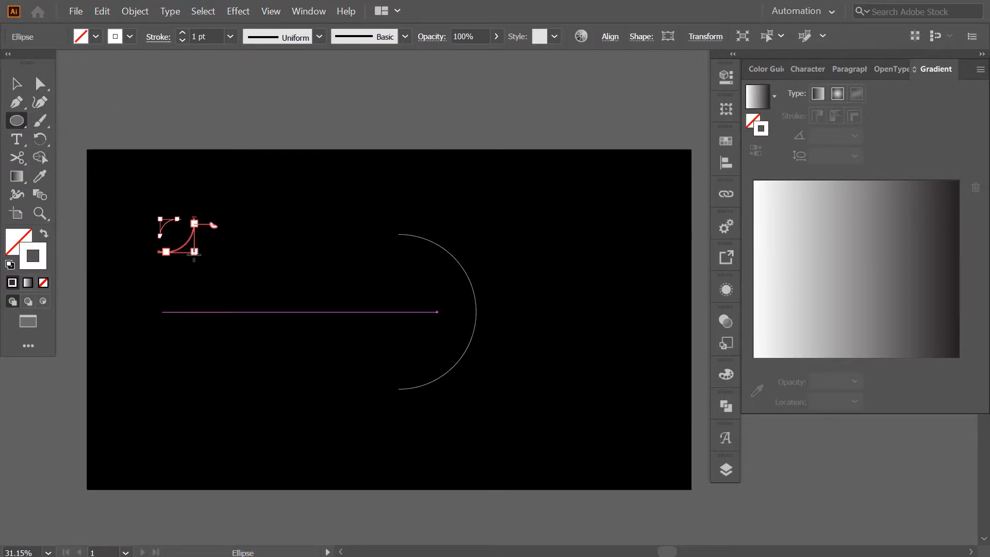
pyautogui.click(28, 284)
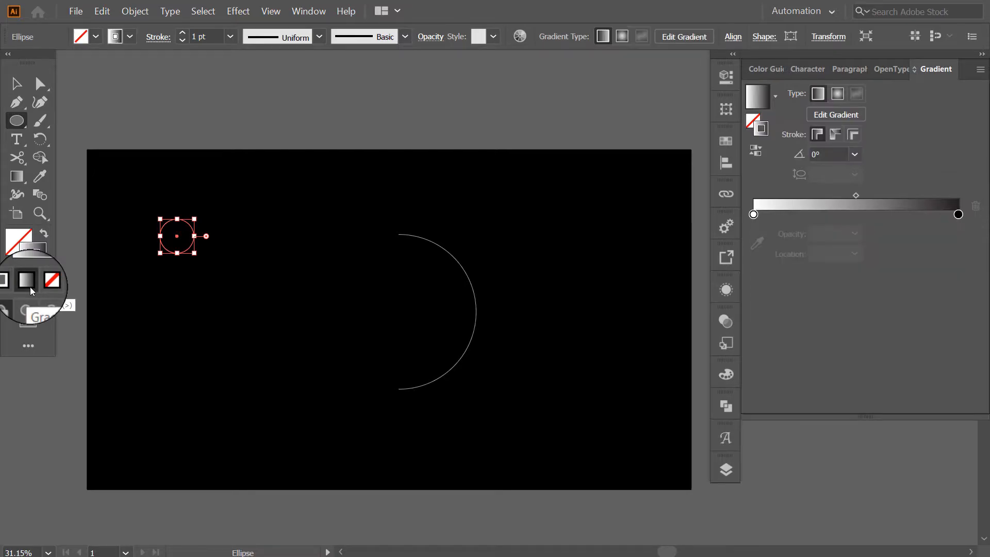
pyautogui.click(43, 233)
pyautogui.click(15, 243)
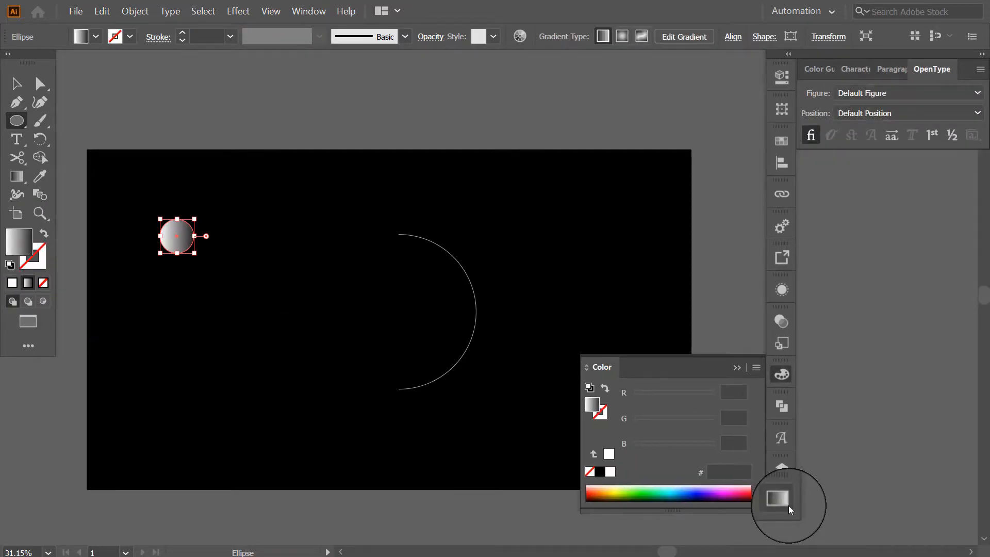
# Step: Set the starting colour stop of the small circle's gradient to bright cyan, 00efff
pyautogui.click(788, 505)
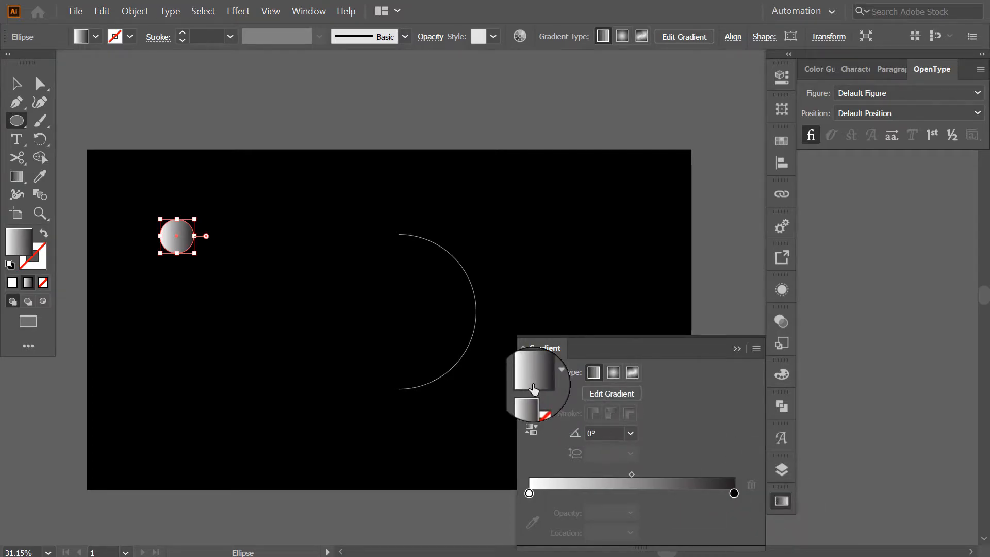
pyautogui.click(529, 493)
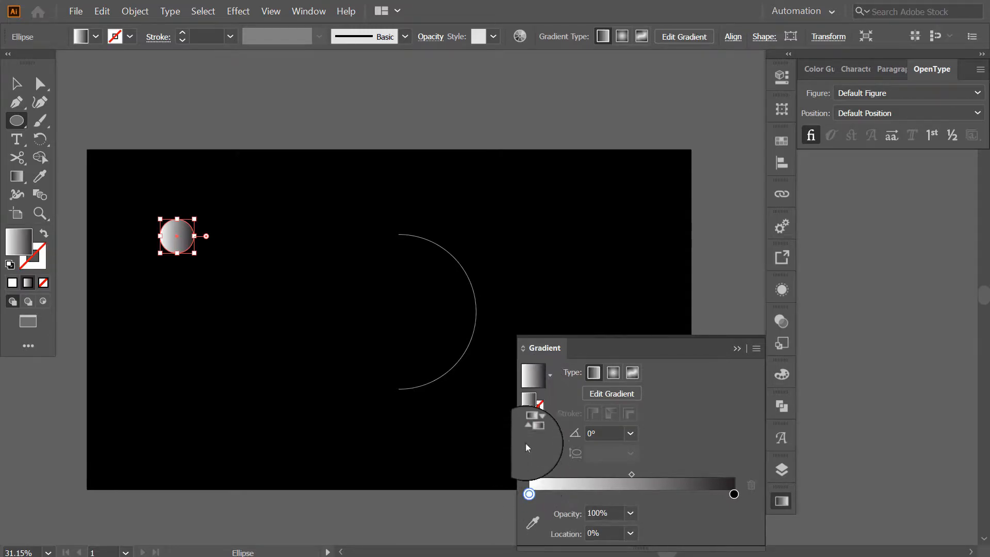
pyautogui.doubleClick(525, 401)
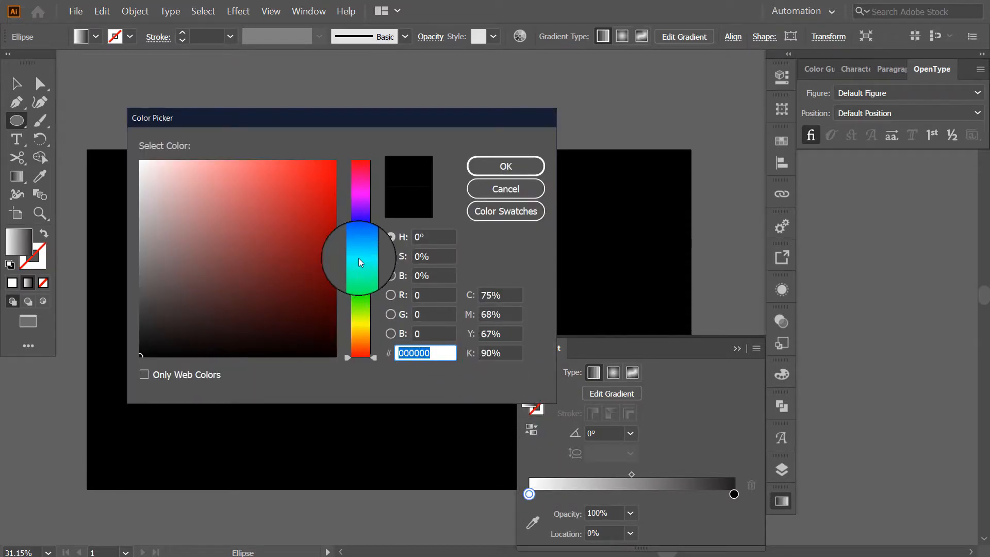
pyautogui.write('00efff')
pyautogui.click(503, 166)
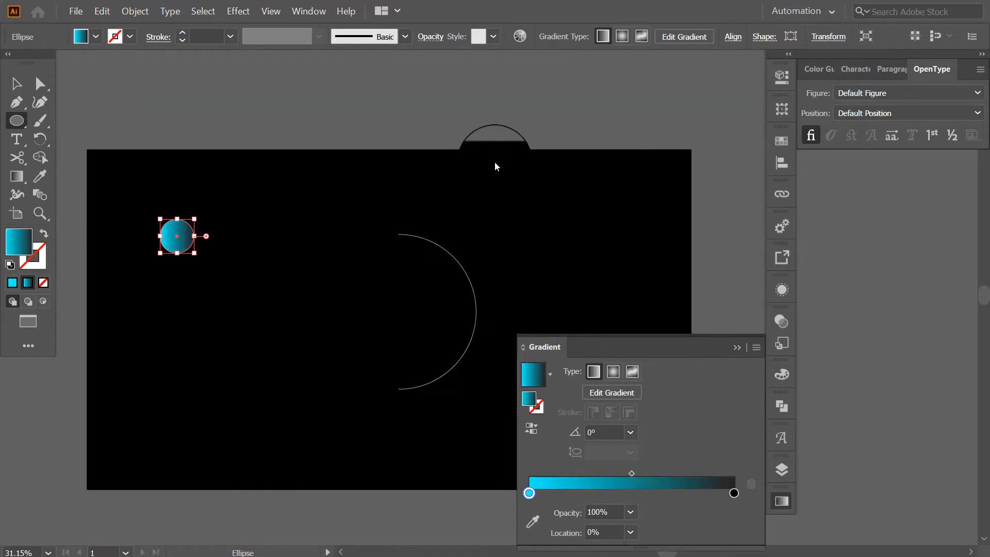
# Step: Set the end colour stop of the small circle's gradient to a dark teal
pyautogui.click(733, 493)
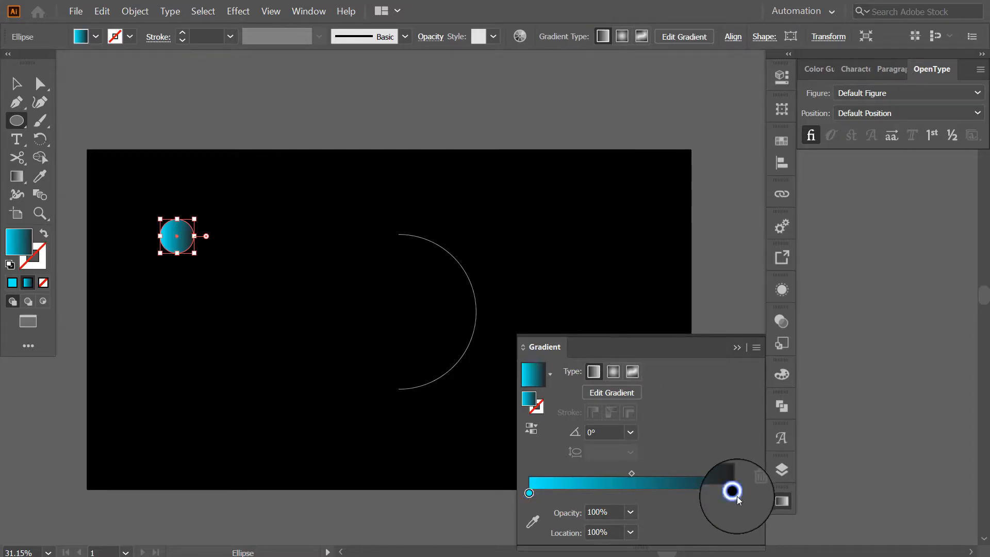
pyautogui.doubleClick(531, 400)
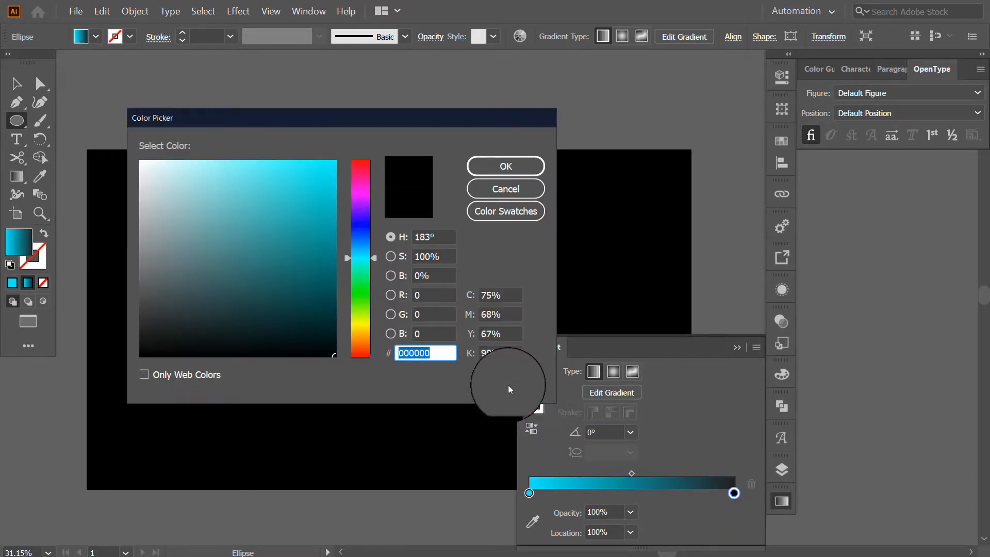
pyautogui.moveTo(312, 256)
pyautogui.mouseDown()
pyautogui.moveTo(315, 282)
pyautogui.moveTo(320, 254)
pyautogui.moveTo(310, 273)
pyautogui.mouseUp()
pyautogui.click(509, 164)
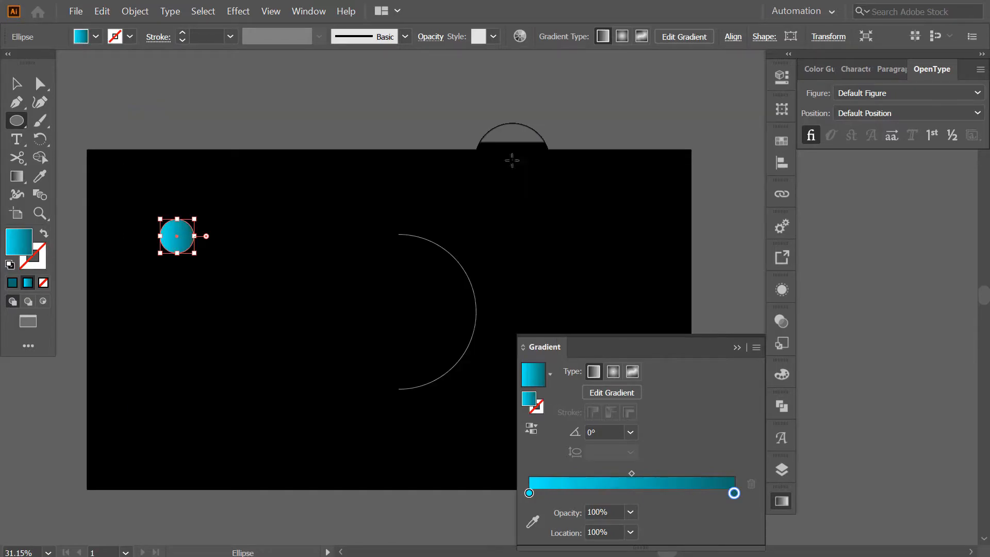
pyautogui.click(738, 351)
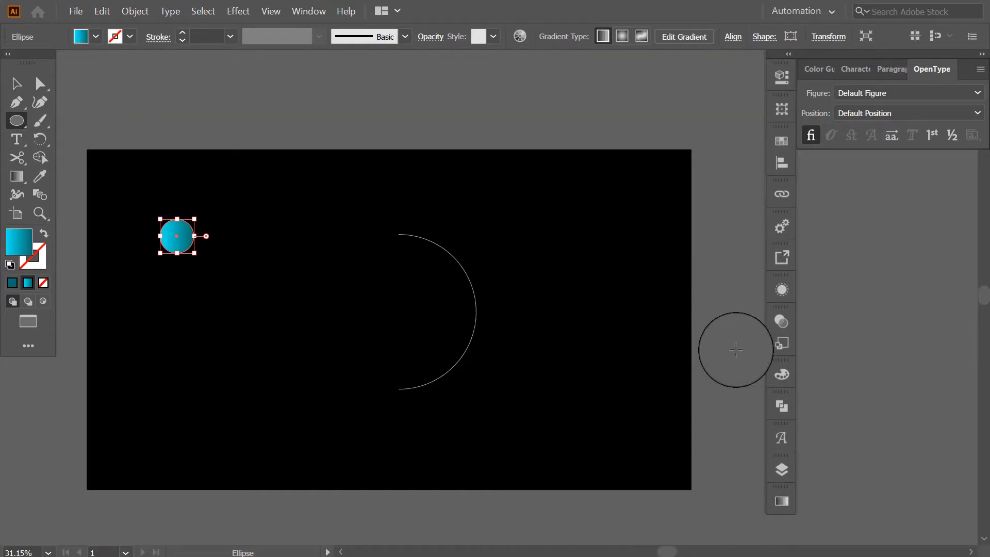
# Step: Shift the gradient's midpoint towards the dark end, to a location of about 65%
pyautogui.click(782, 500)
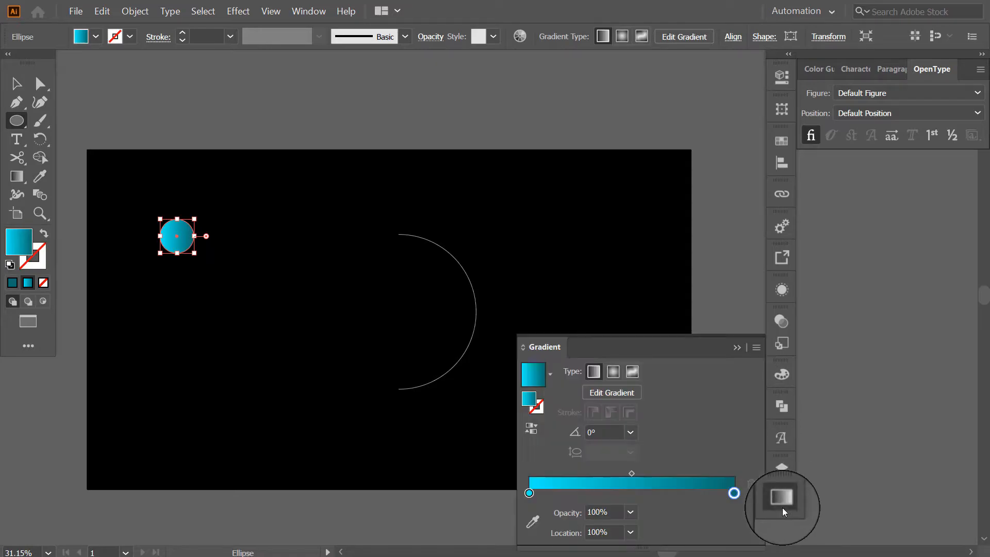
pyautogui.moveTo(632, 473); pyautogui.dragTo(663, 473)
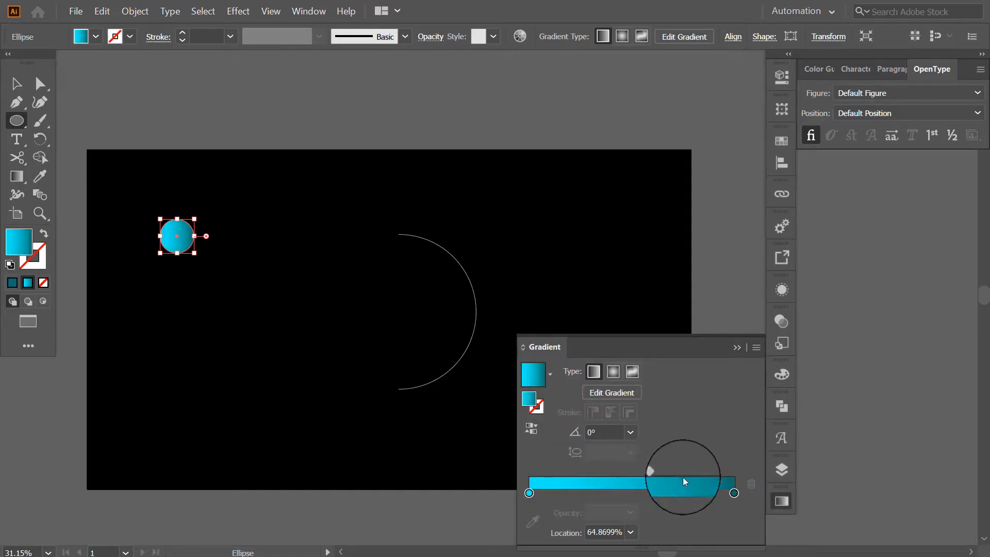
# Step: Duplicate the gradient circle straight below the original to form a vertical pair at the artboard's left
pyautogui.click(783, 503)
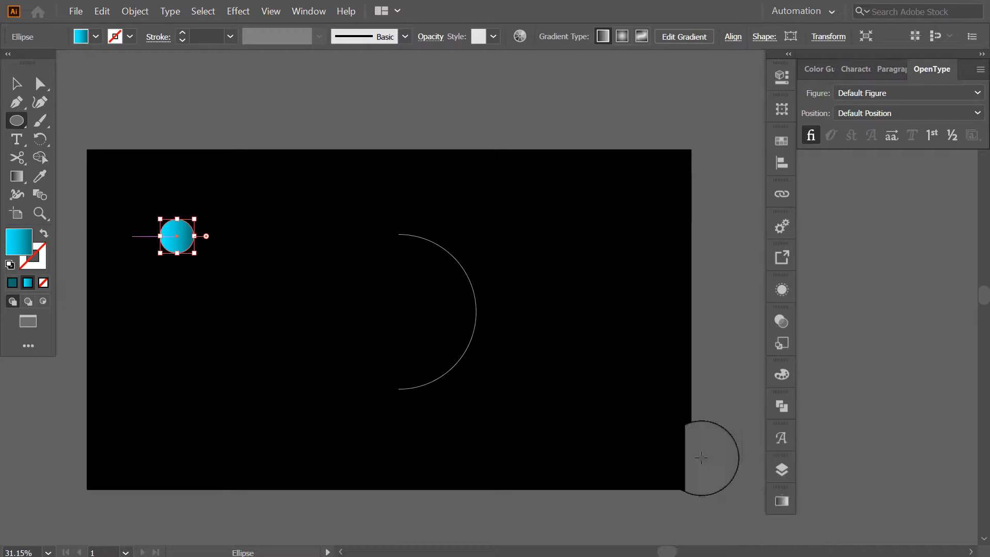
pyautogui.click(17, 83)
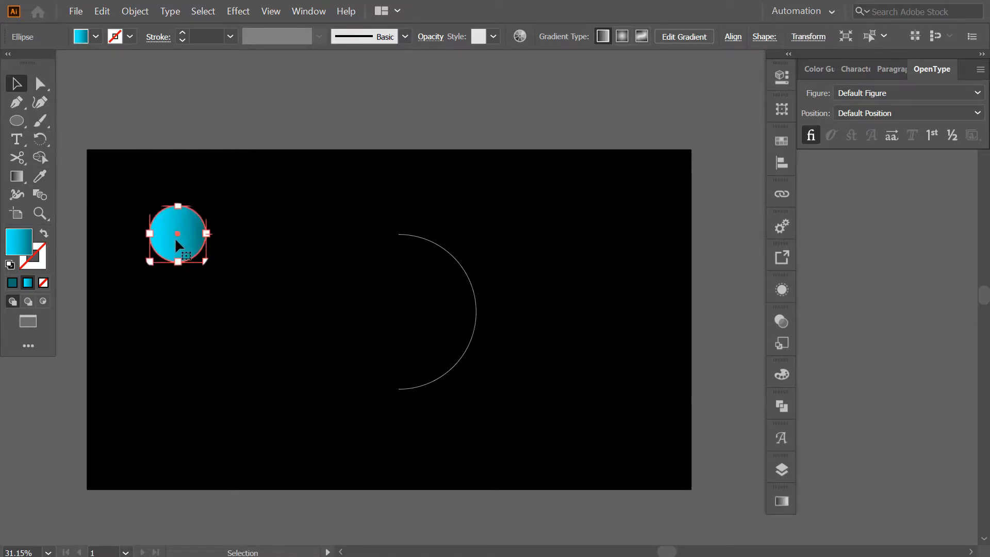
pyautogui.moveTo(178, 244); pyautogui.dragTo(174, 369)
# Step: With both gradient circles selected, set the blend spacing to Specified Steps with 500 steps
pyautogui.moveTo(142, 197); pyautogui.dragTo(233, 435)
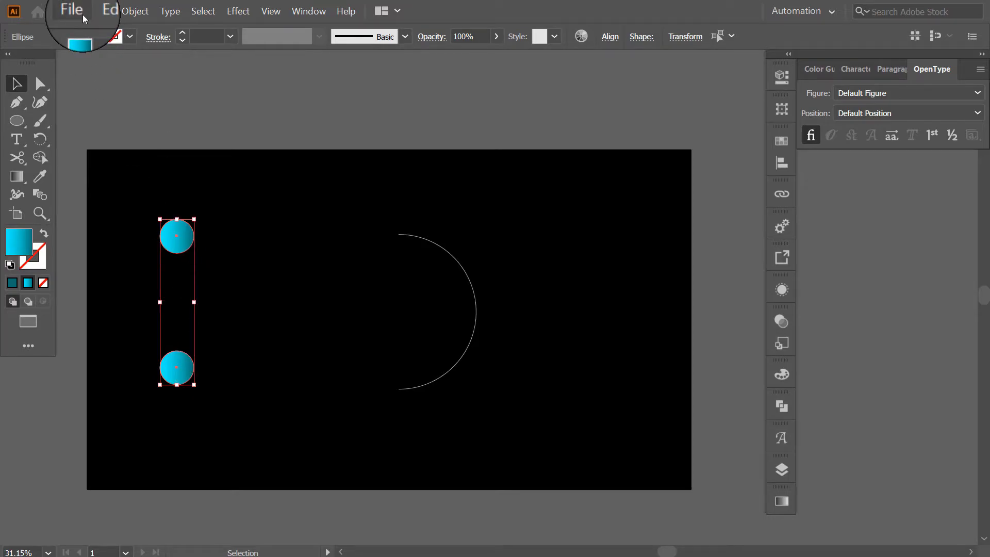
pyautogui.click(135, 12)
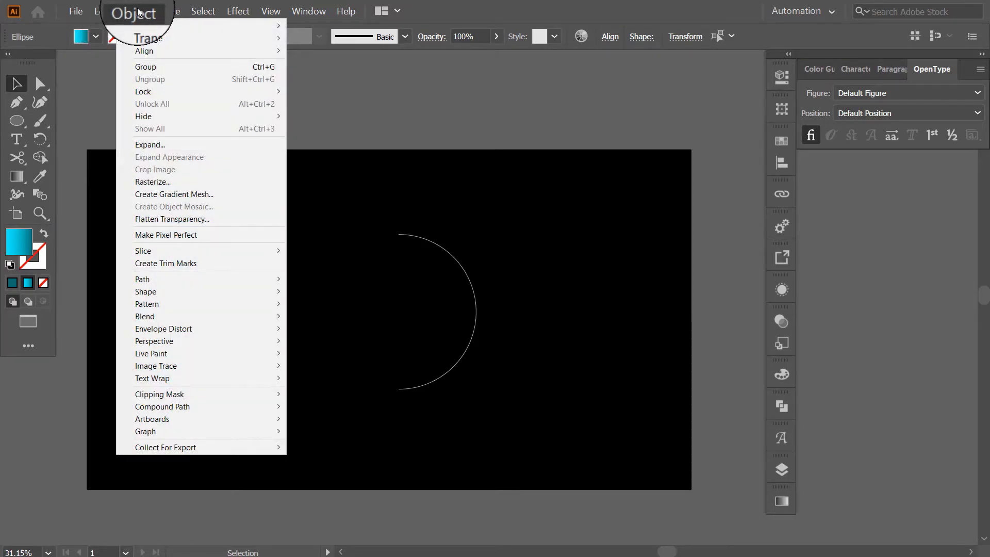
pyautogui.moveTo(201, 317)
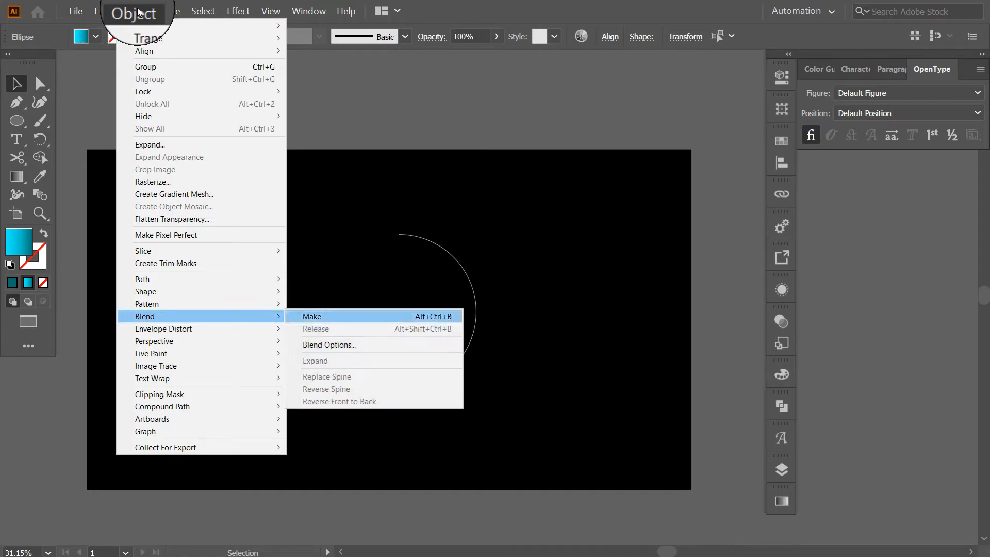
pyautogui.click(372, 344)
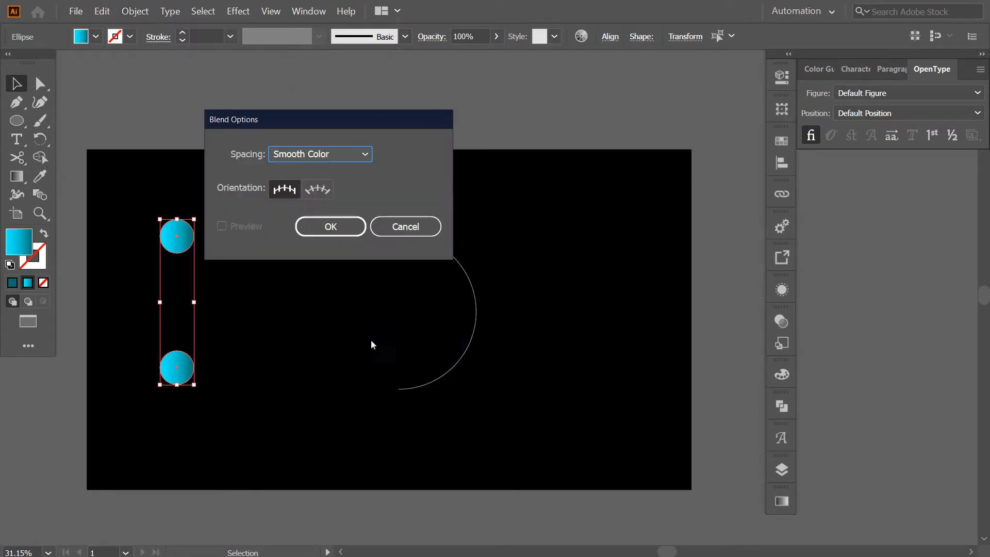
pyautogui.click(358, 154)
pyautogui.click(335, 188)
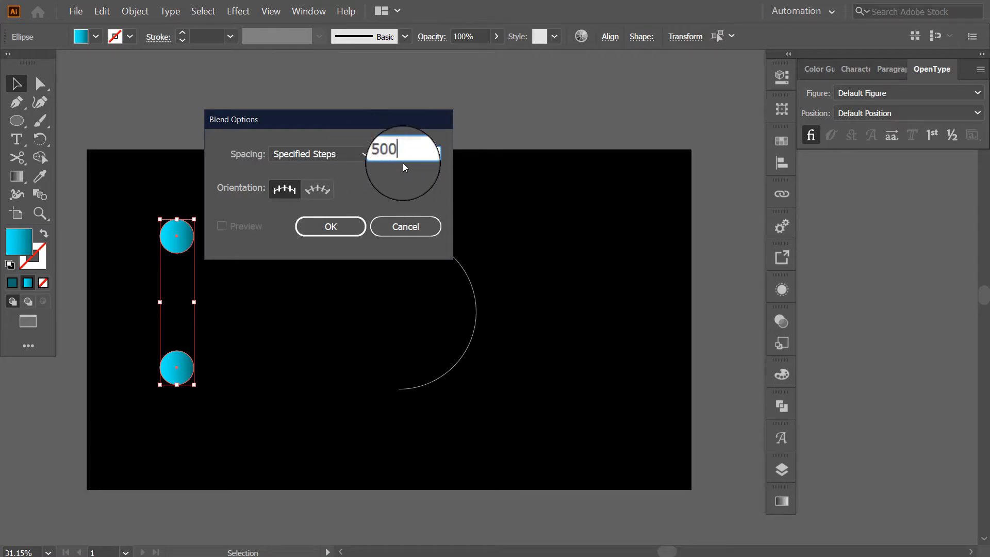
pyautogui.click(330, 226)
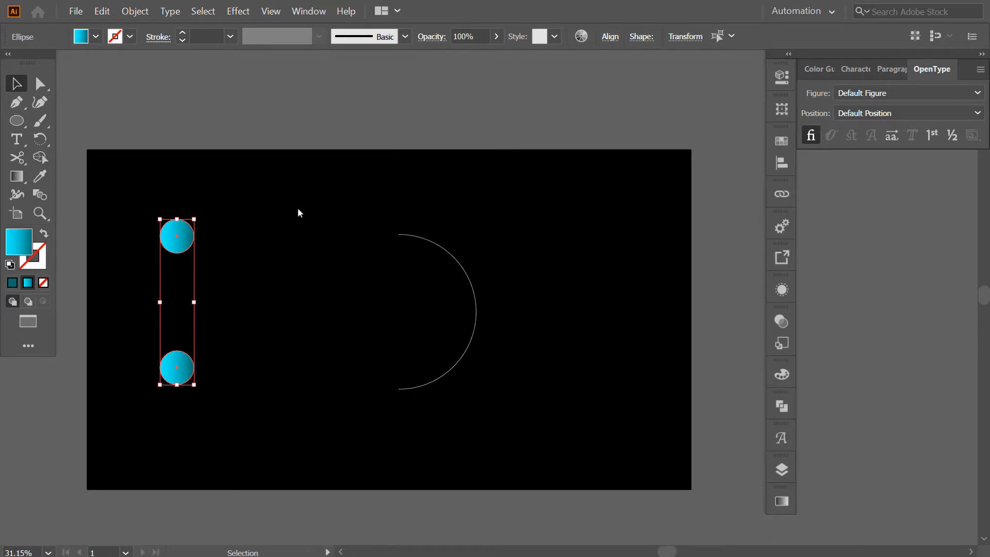
# Step: Blend the two circles into a vertical bar and place a copy of it near the artboard's right edge
pyautogui.click(135, 11)
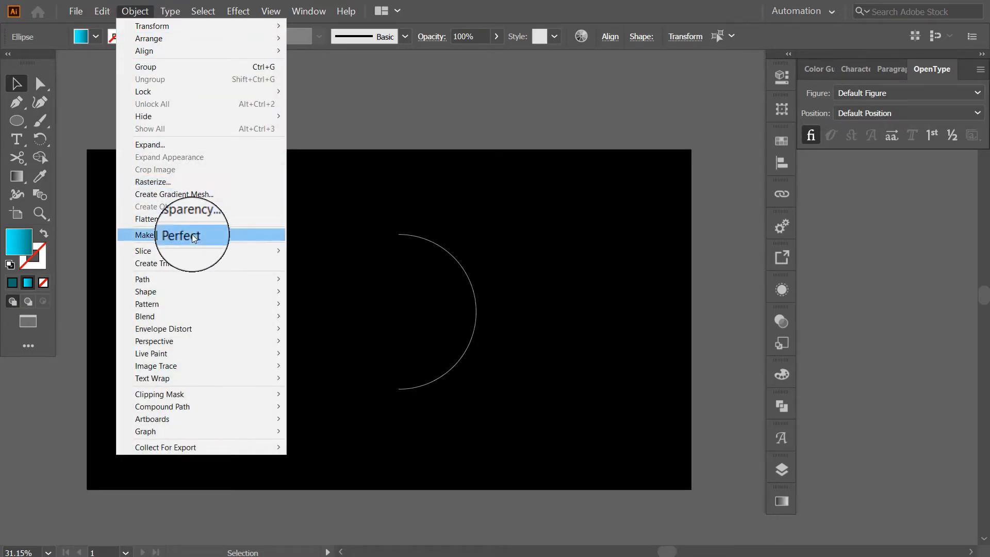
pyautogui.moveTo(273, 316)
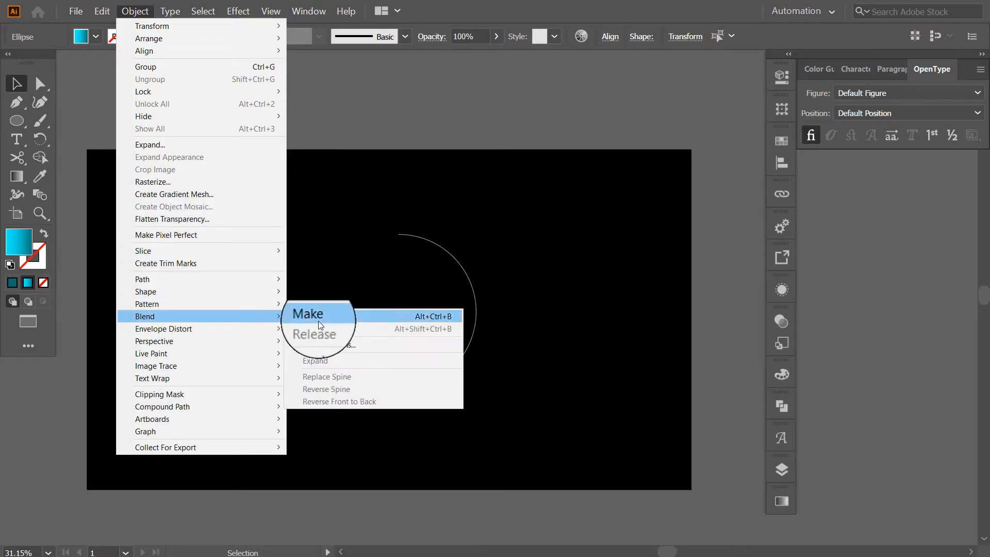
pyautogui.click(318, 321)
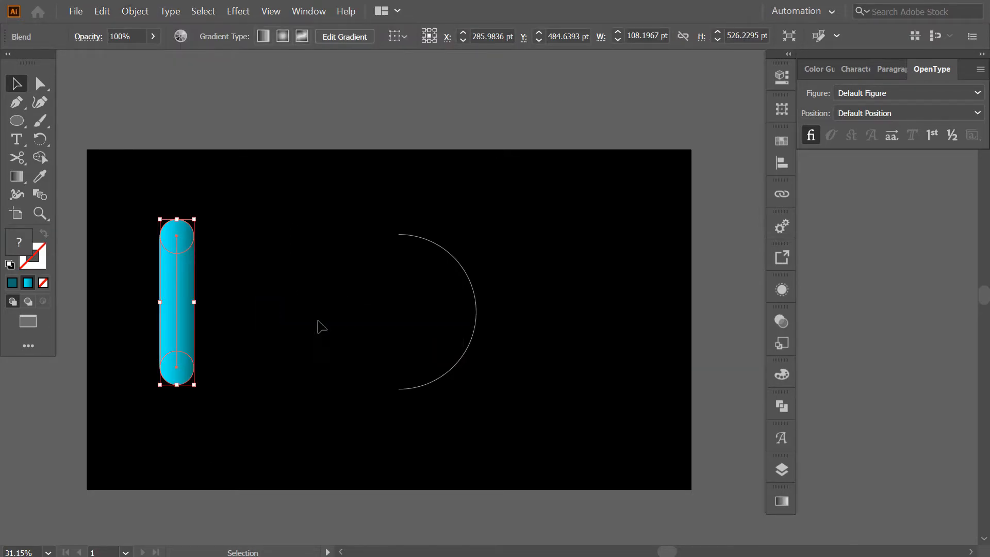
pyautogui.moveTo(177, 268); pyautogui.dragTo(641, 361)
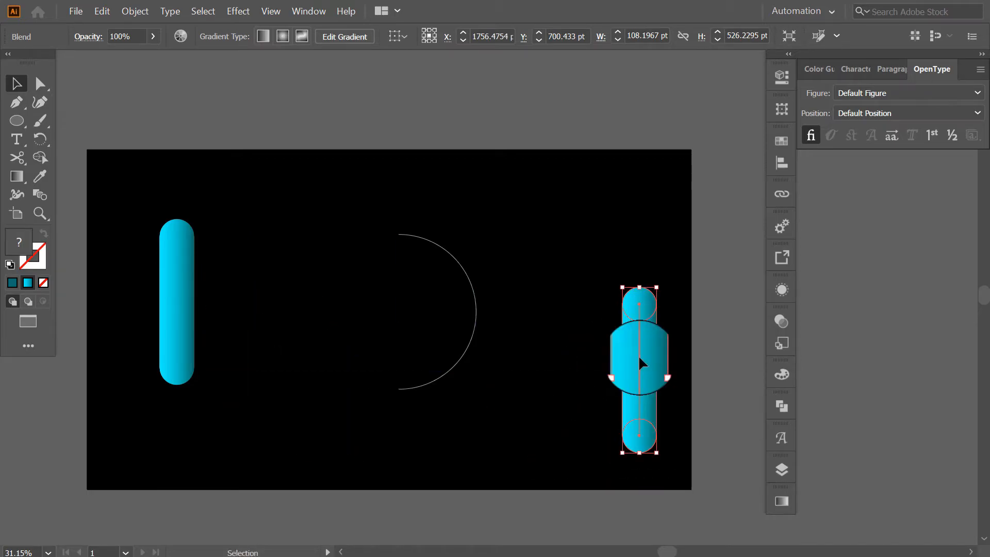
# Step: Move the half-circle arc closer to the original bar and replace that blend's spine with the arc
pyautogui.moveTo(433, 247); pyautogui.dragTo(337, 248)
pyautogui.moveTo(136, 195); pyautogui.dragTo(420, 429)
pyautogui.click(123, 12)
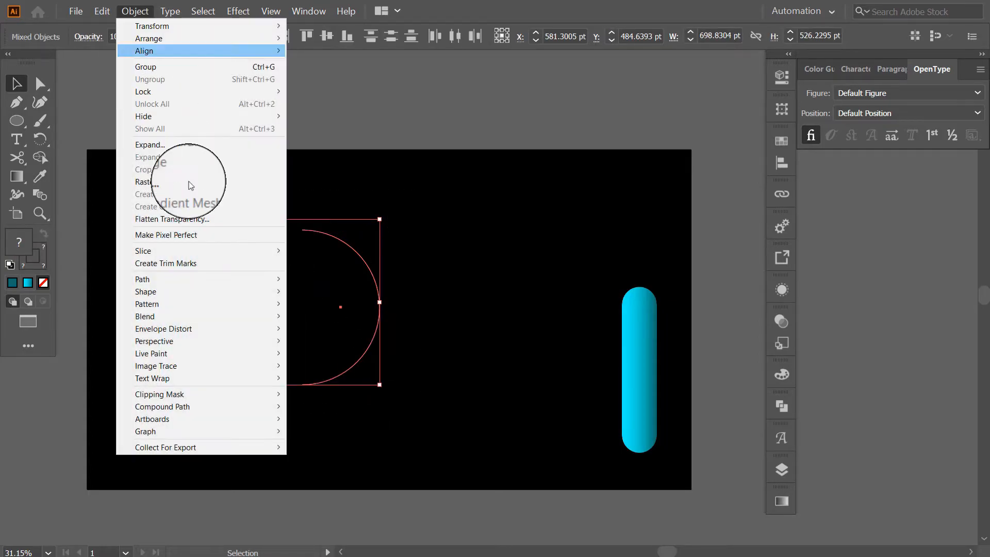
pyautogui.moveTo(240, 311)
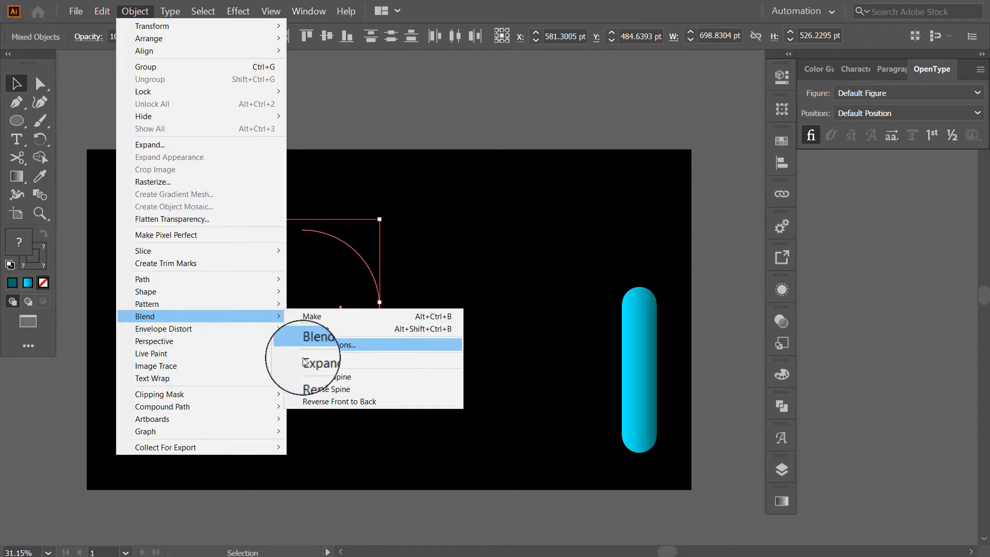
pyautogui.click(375, 378)
# Step: Move the spare straight bar onto the open ends of the curved blend as the stem of a letter D
pyautogui.click(639, 380)
pyautogui.moveTo(641, 387); pyautogui.dragTo(302, 308)
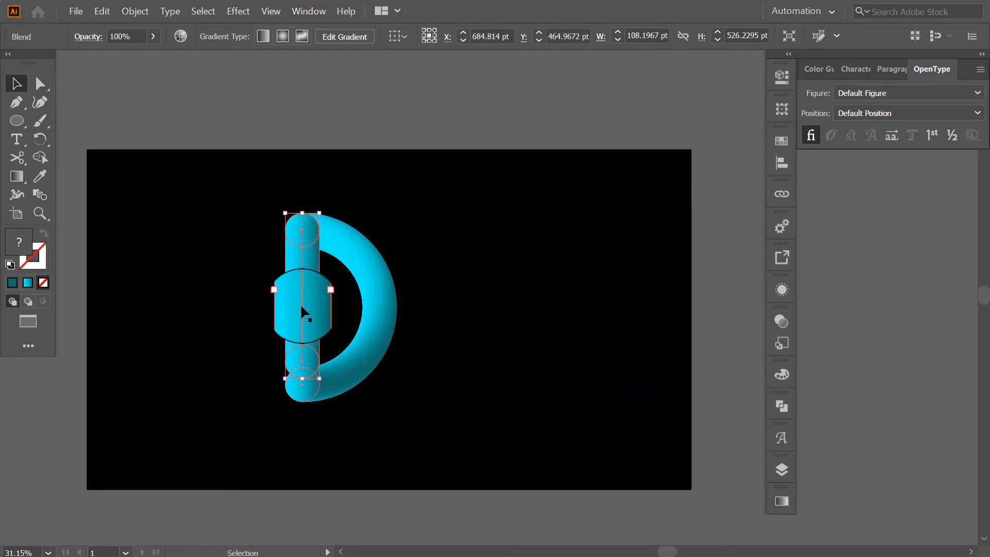
pyautogui.click(220, 335)
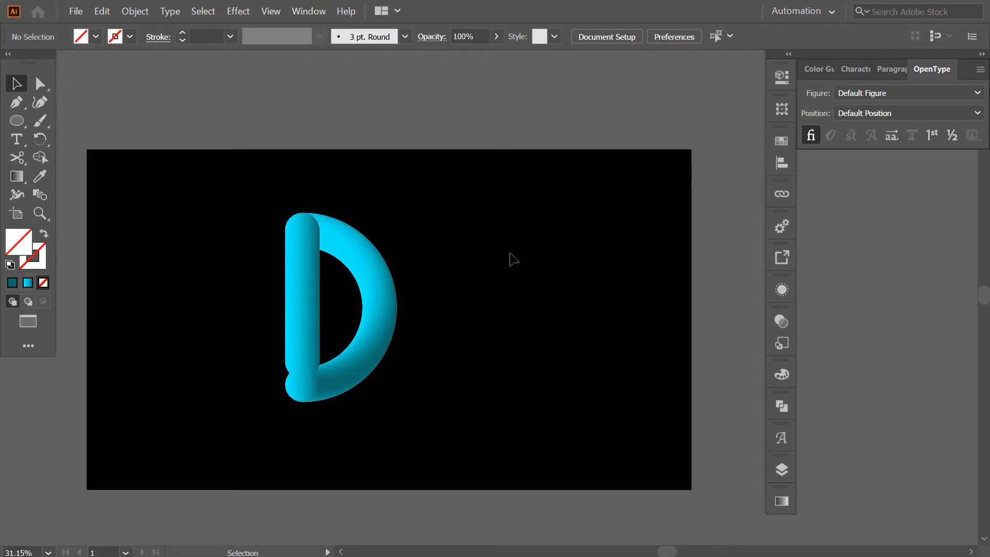
# Step: Send the D's straight stem backward so it sits behind the curved blend
pyautogui.click(315, 282)
pyautogui.click(133, 11)
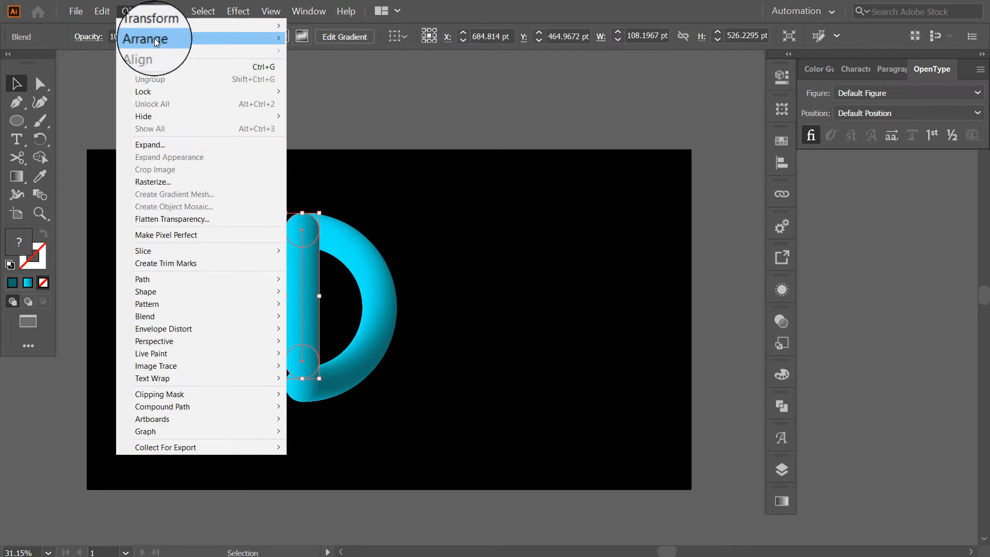
pyautogui.moveTo(273, 40)
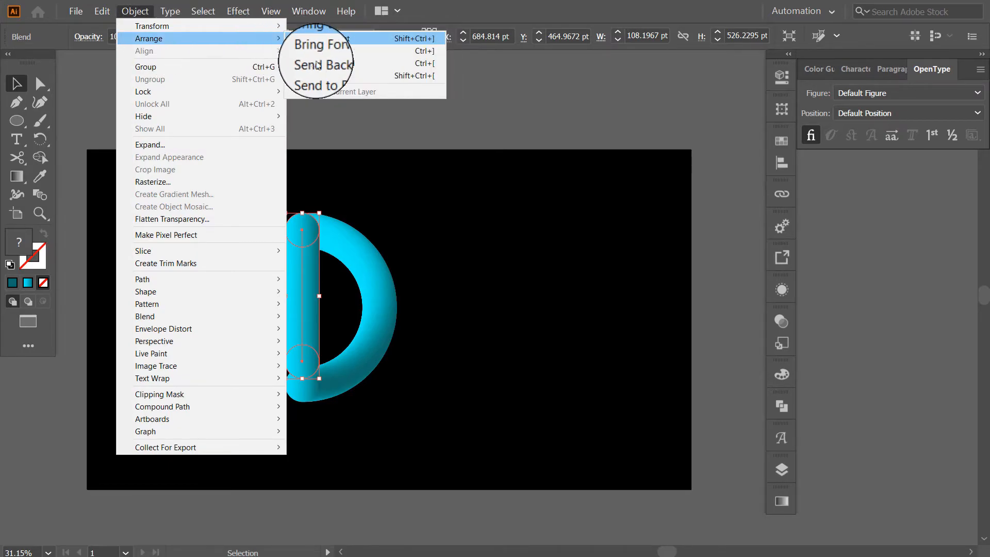
pyautogui.click(329, 63)
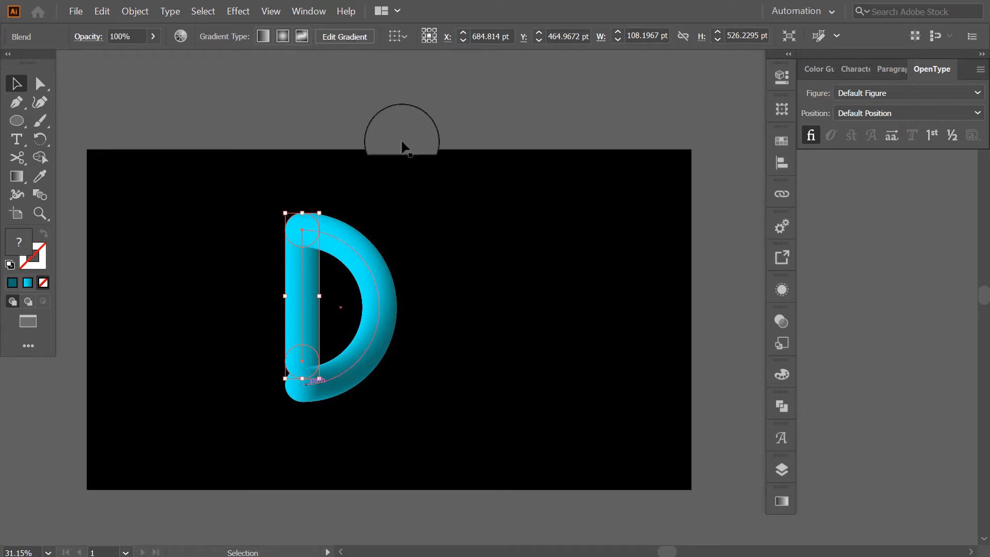
pyautogui.click(606, 351)
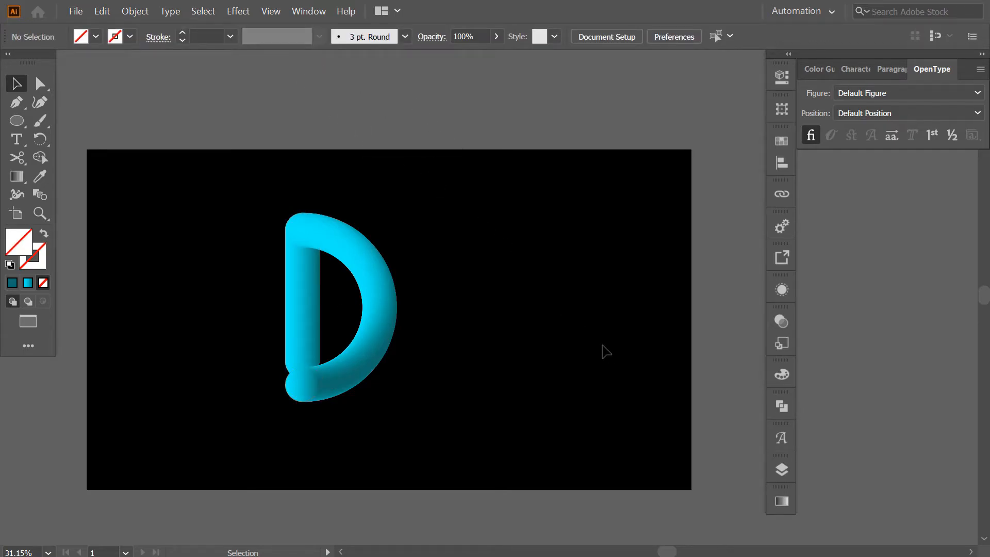
# Step: Start a Roughen effect on both blends of the letter D with a relative size of 26%
pyautogui.moveTo(217, 160); pyautogui.dragTo(417, 440)
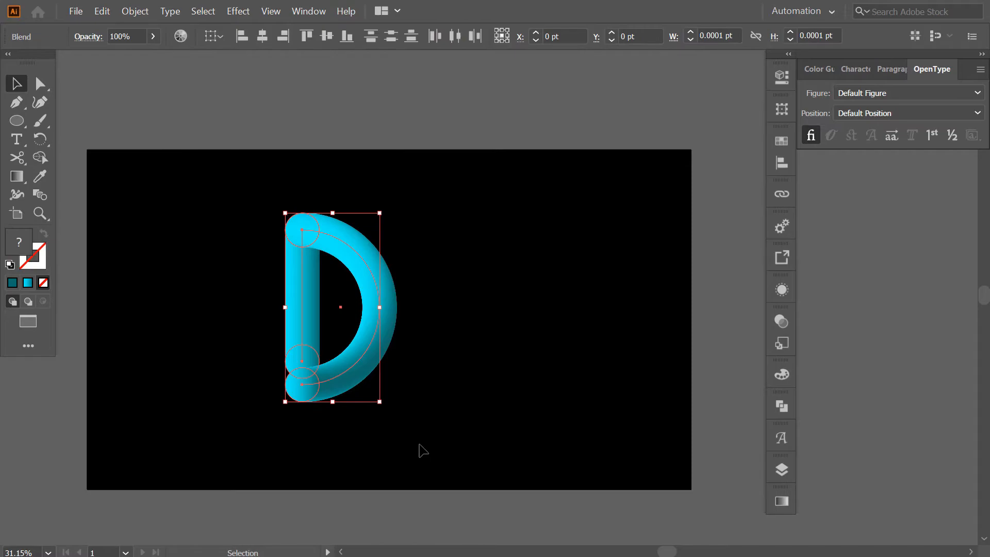
pyautogui.click(243, 13)
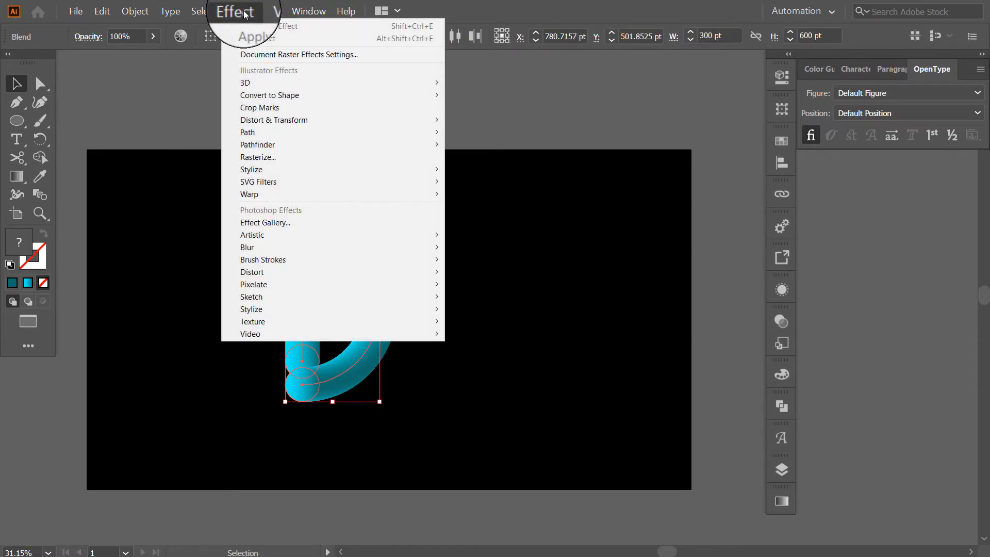
pyautogui.moveTo(289, 120)
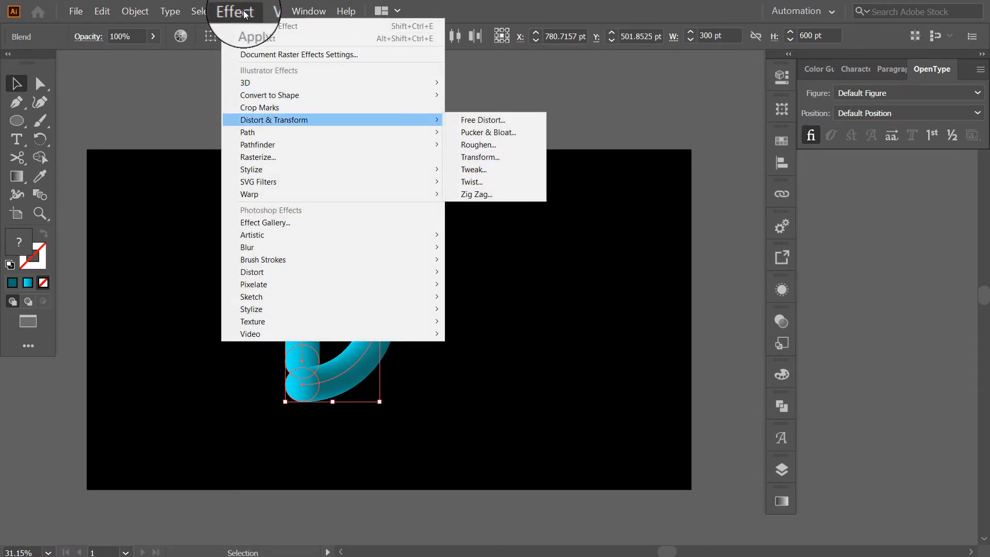
pyautogui.click(511, 155)
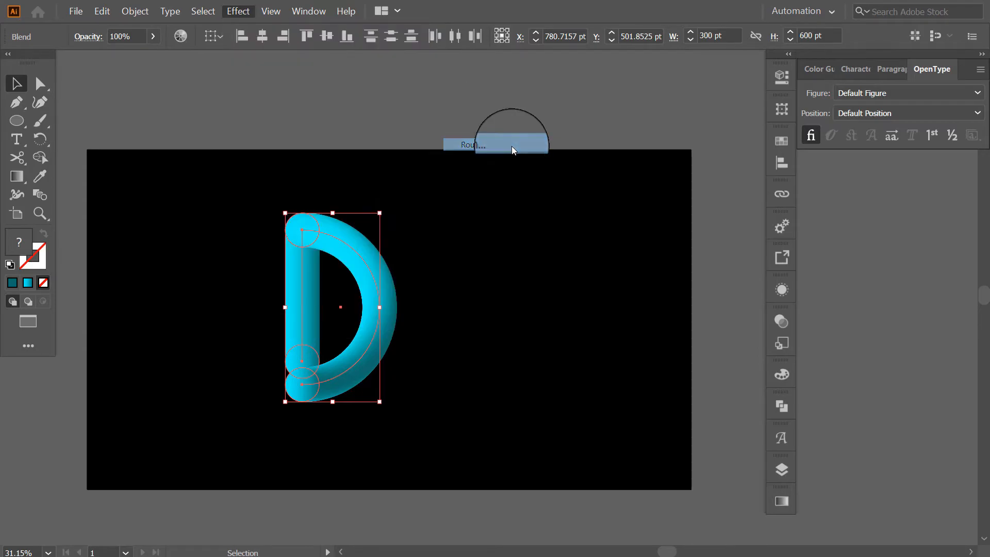
pyautogui.moveTo(604, 80); pyautogui.dragTo(573, 86)
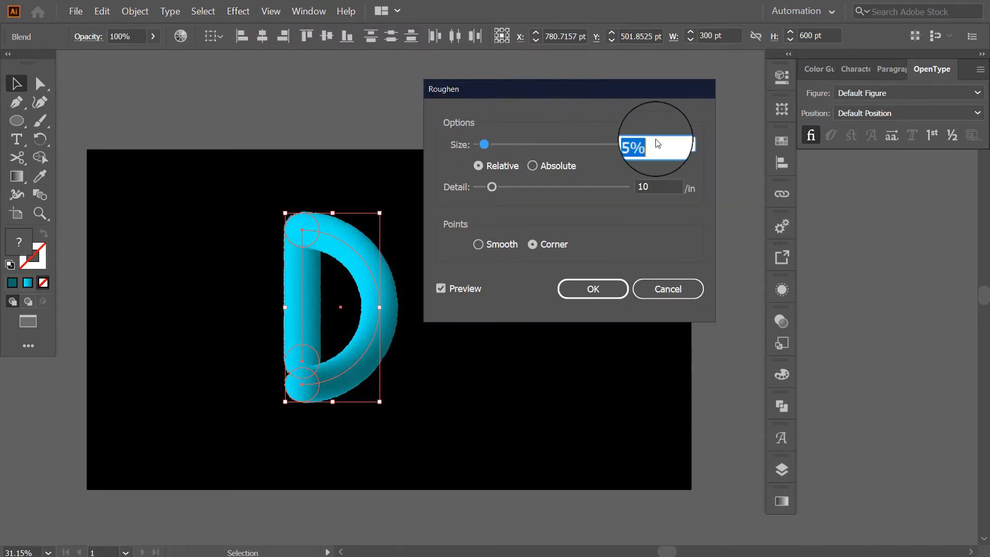
pyautogui.press('BackSpace')
pyautogui.write('20')
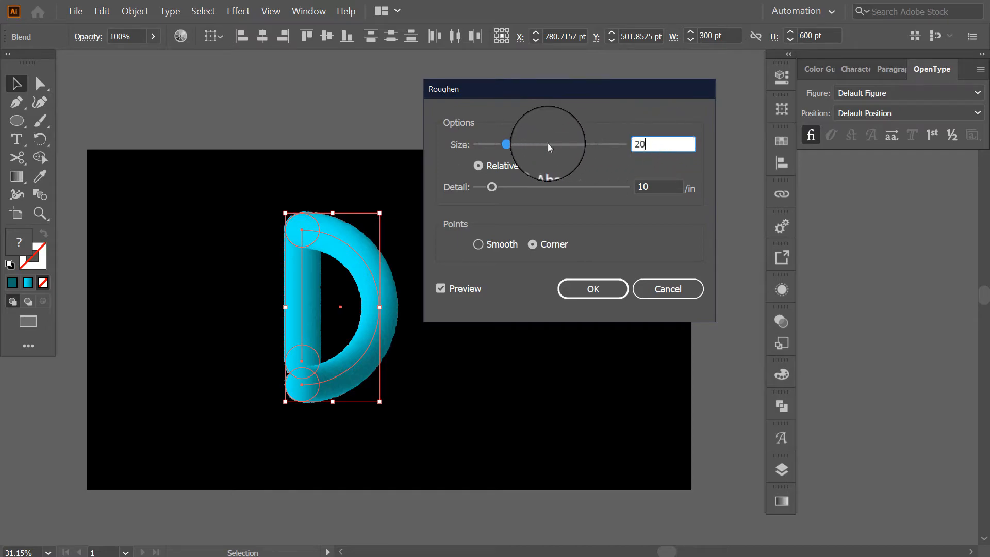
pyautogui.moveTo(508, 147); pyautogui.dragTo(513, 146)
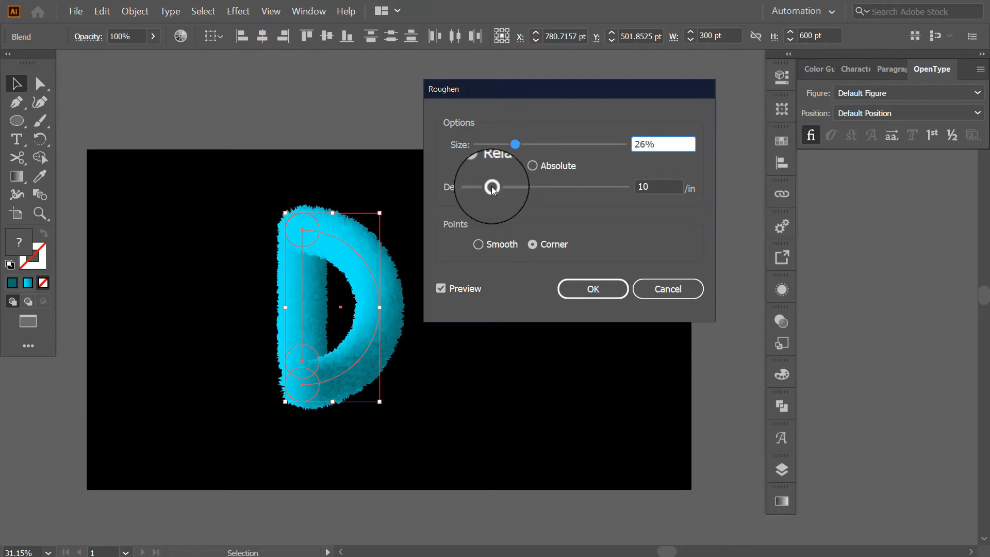
# Step: Set the Roughen detail to 54/in with smooth points and apply the effect
pyautogui.moveTo(492, 188); pyautogui.dragTo(557, 196)
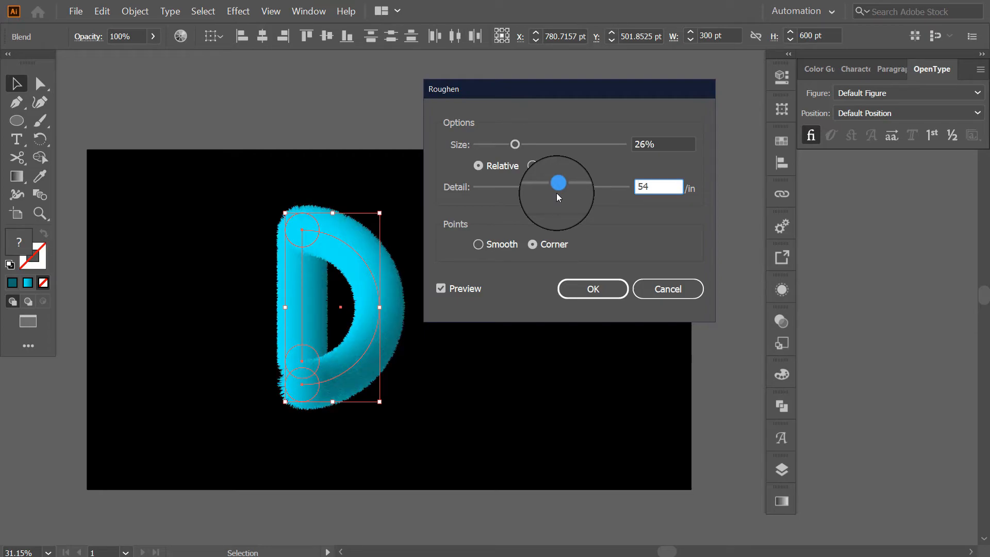
pyautogui.click(479, 245)
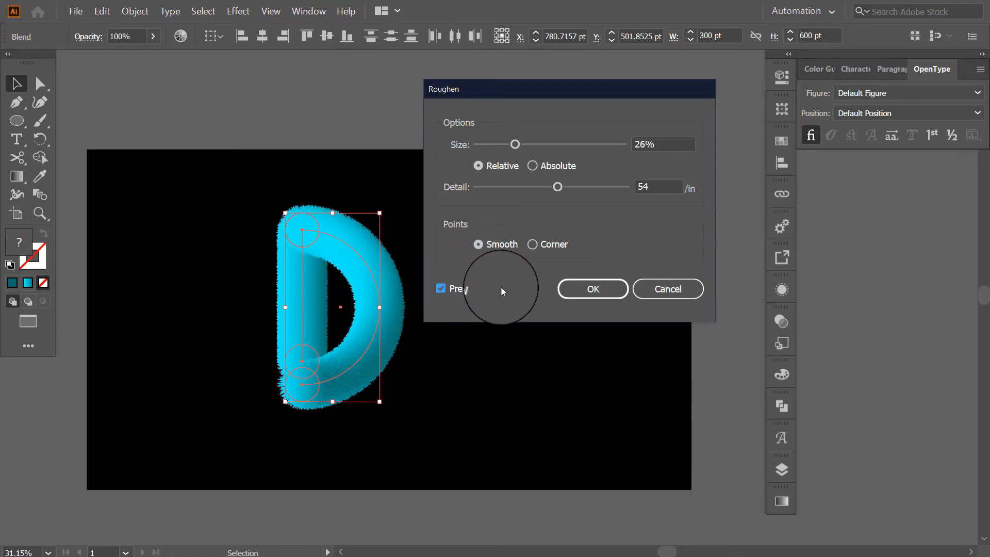
pyautogui.click(602, 285)
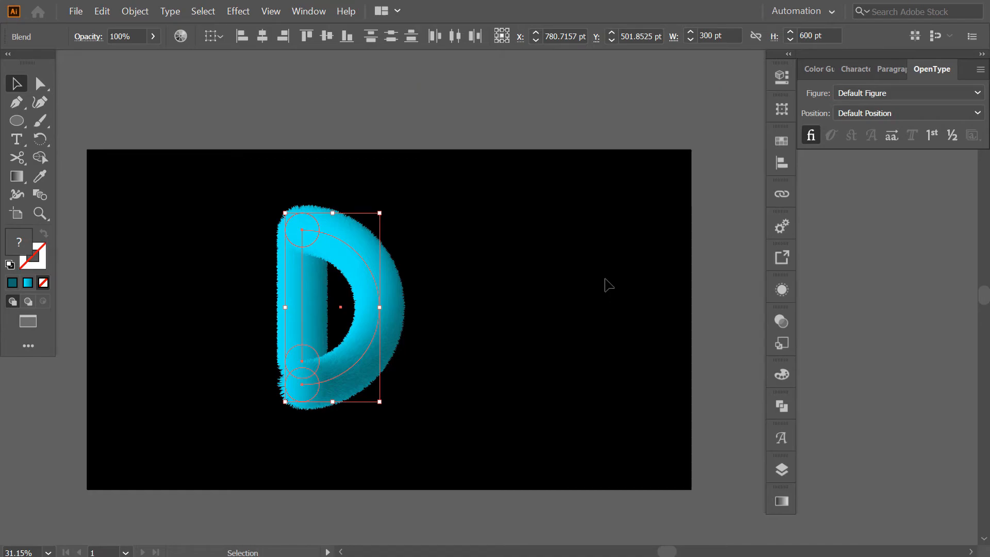
# Step: Isolate the curved blend and reposition its end circles to line up with the stem's ends
pyautogui.doubleClick(340, 242)
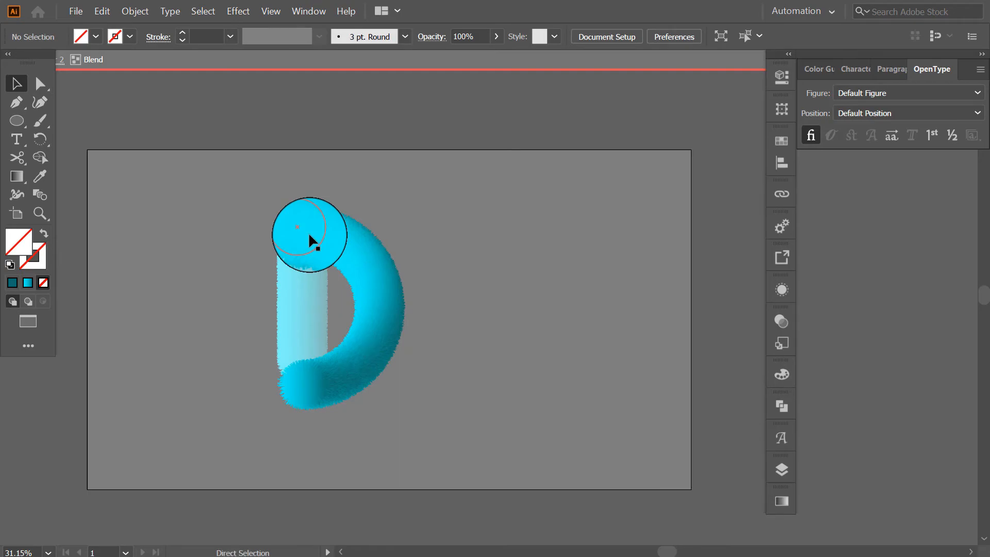
pyautogui.scroll(2, 312, 240)
pyautogui.moveTo(312, 240); pyautogui.dragTo(277, 442)
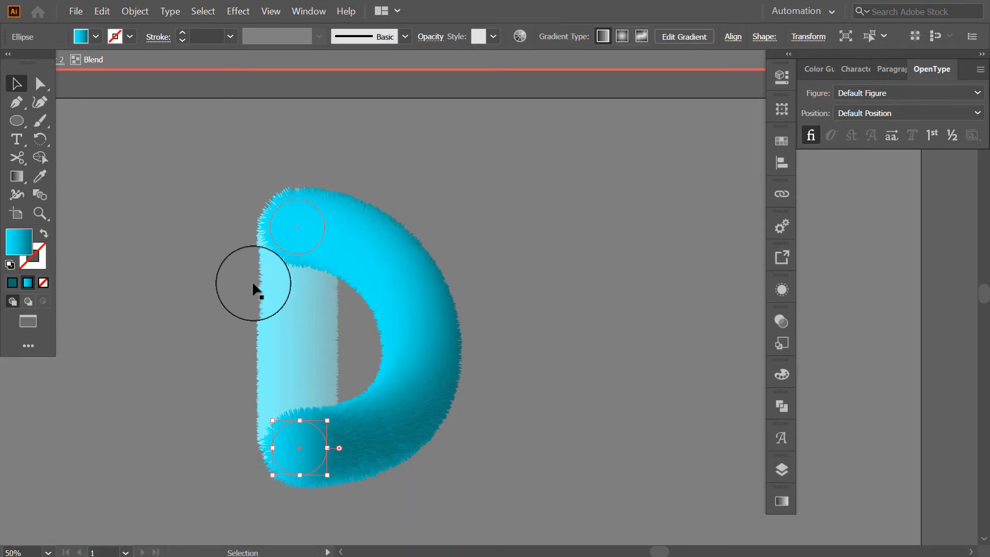
pyautogui.moveTo(313, 225); pyautogui.dragTo(315, 431)
pyautogui.doubleClick(235, 274)
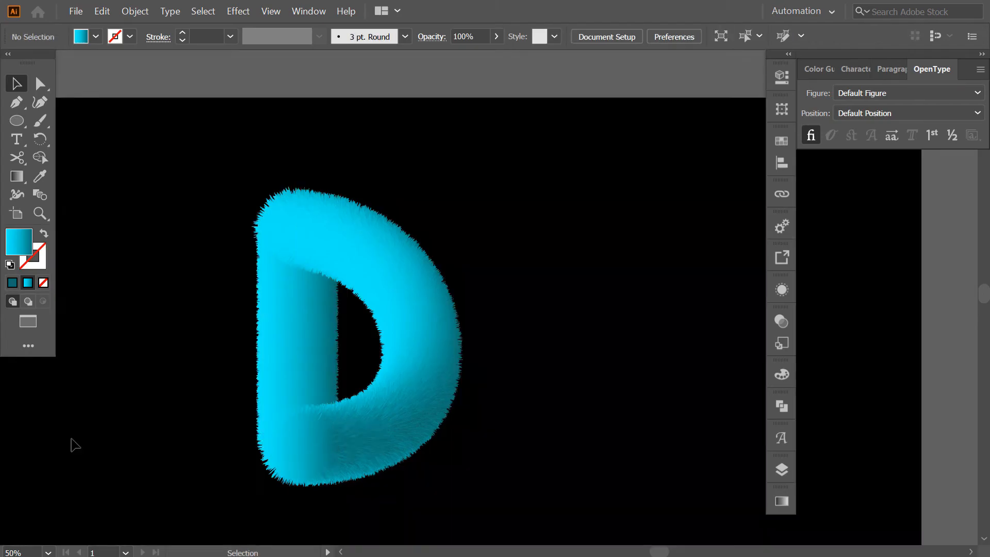
# Step: Select both furry blends that make up the letter D
pyautogui.scroll(-2, 73, 442)
pyautogui.moveTo(89, 464); pyautogui.dragTo(144, 416)
pyautogui.scroll(3, 138, 386)
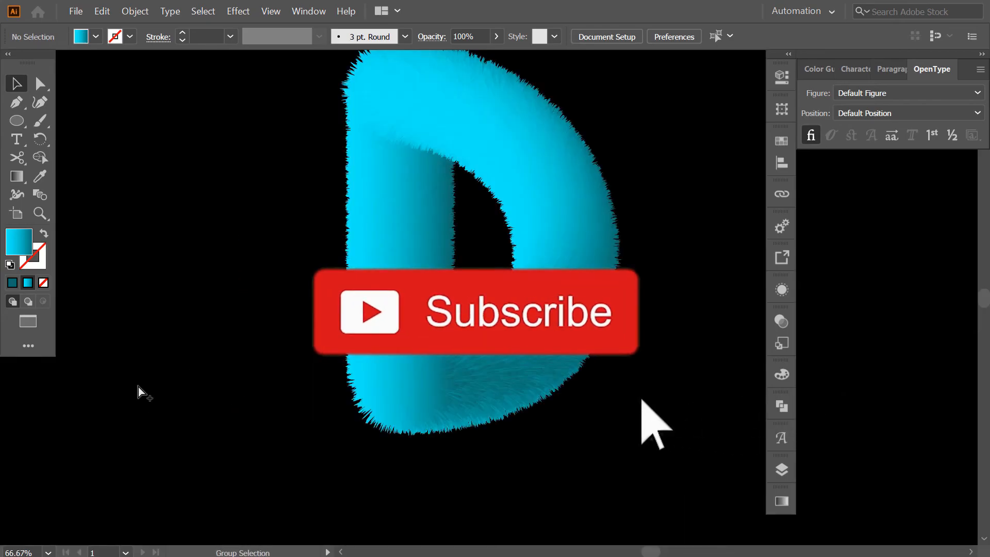
pyautogui.scroll(-1, 138, 393)
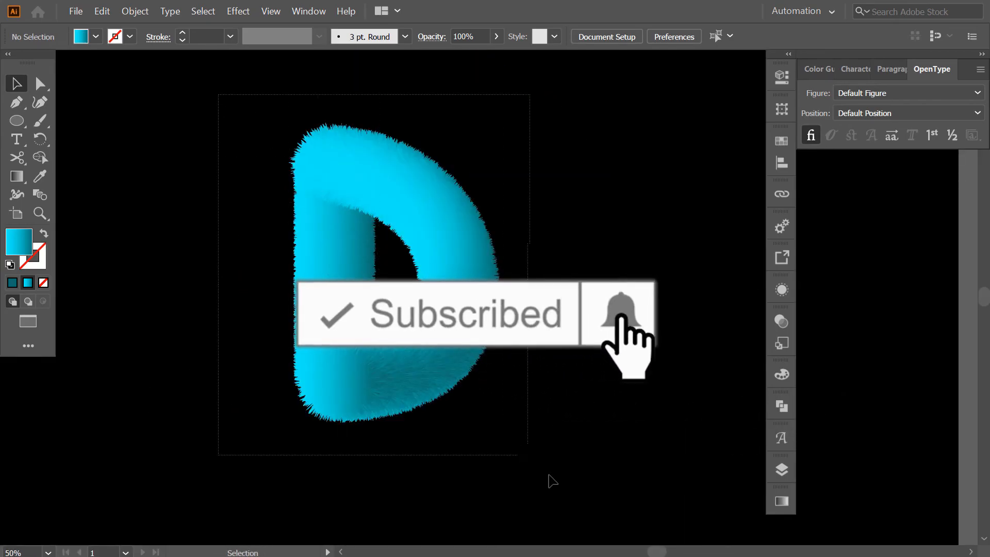
pyautogui.hotkey('ctrl', 'a')
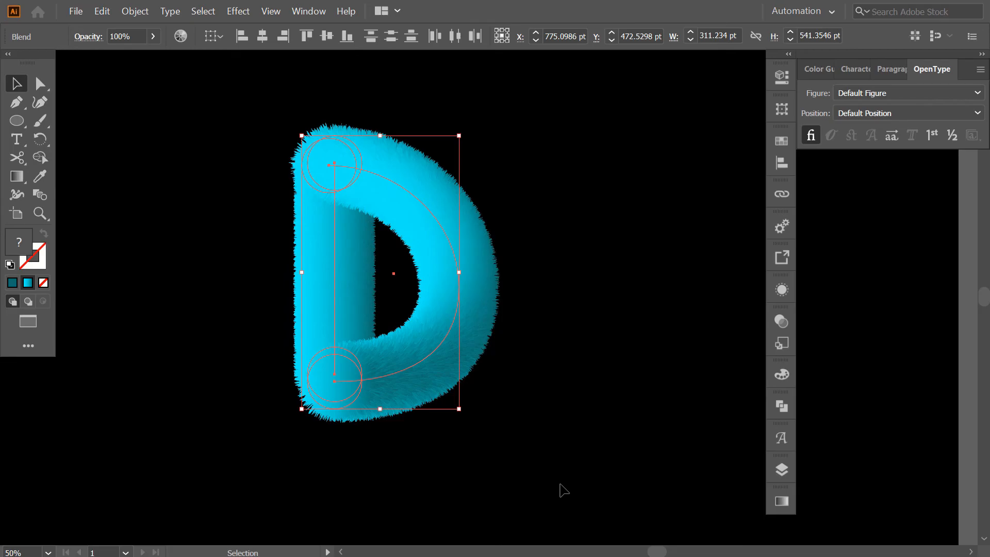